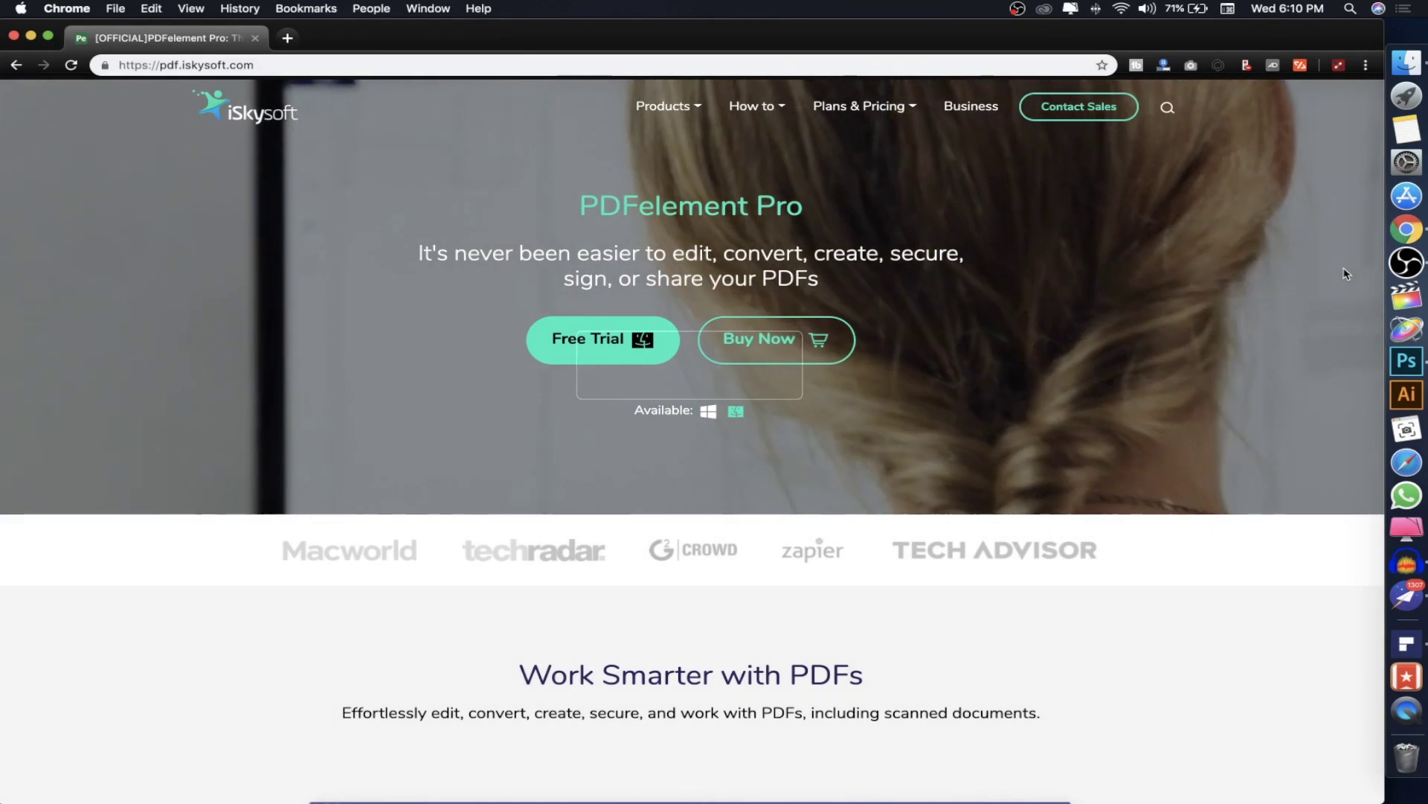
- Scroll the PDFelement Pro page to 'Features you'll love', then minimize Chrome and launch PDFelement 6 Pro
{"action": "scroll", "coordinate": [1345, 273], "scroll_direction": "down", "scroll_amount": 2}
{"action": "scroll", "coordinate": [1345, 273], "scroll_direction": "down", "scroll_amount": 4}
{"action": "scroll", "coordinate": [1345, 273], "scroll_direction": "down", "scroll_amount": 2}
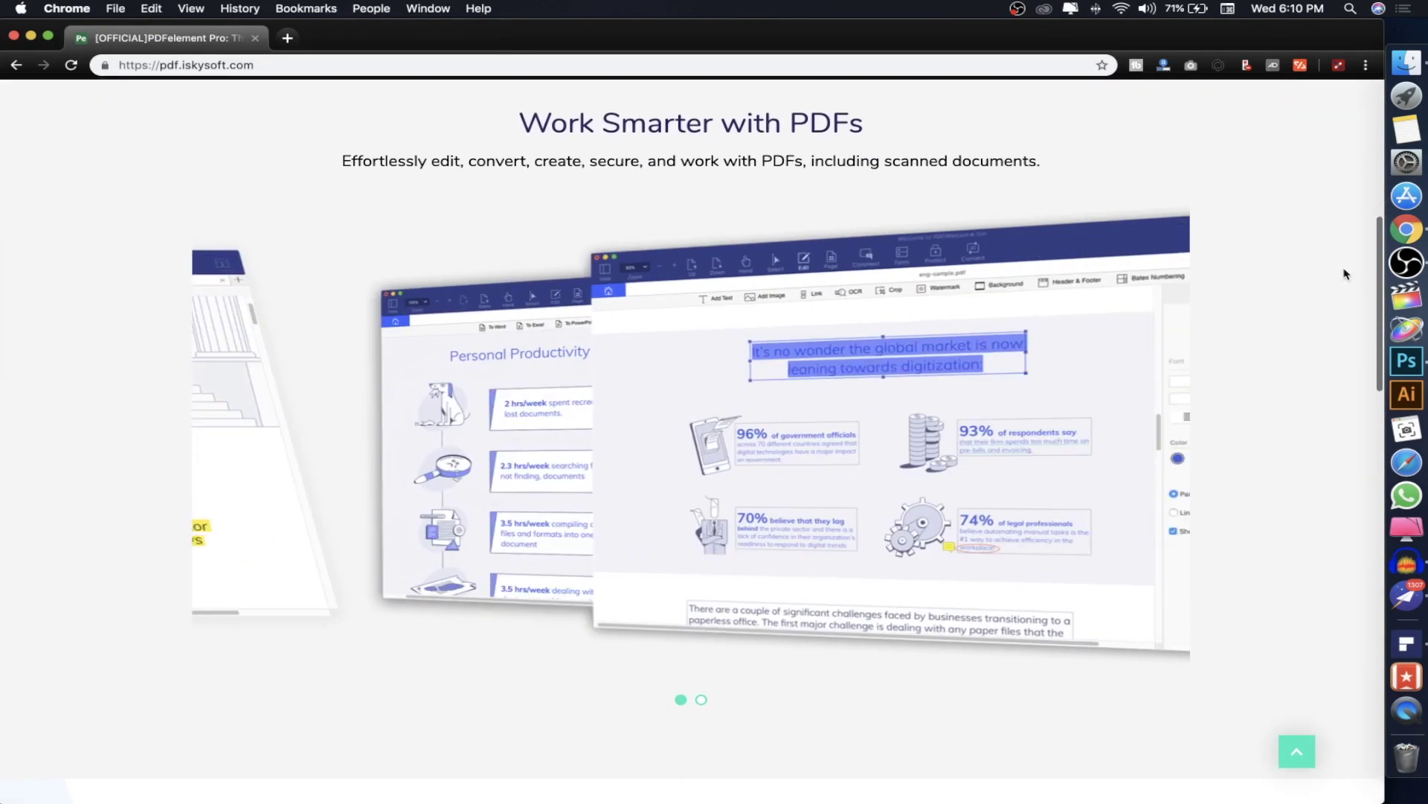
{"action": "scroll", "coordinate": [1345, 274], "scroll_direction": "down", "scroll_amount": 5}
{"action": "scroll", "coordinate": [1345, 273], "scroll_direction": "down", "scroll_amount": 1}
{"action": "scroll", "coordinate": [1345, 274], "scroll_direction": "up", "scroll_amount": 2}
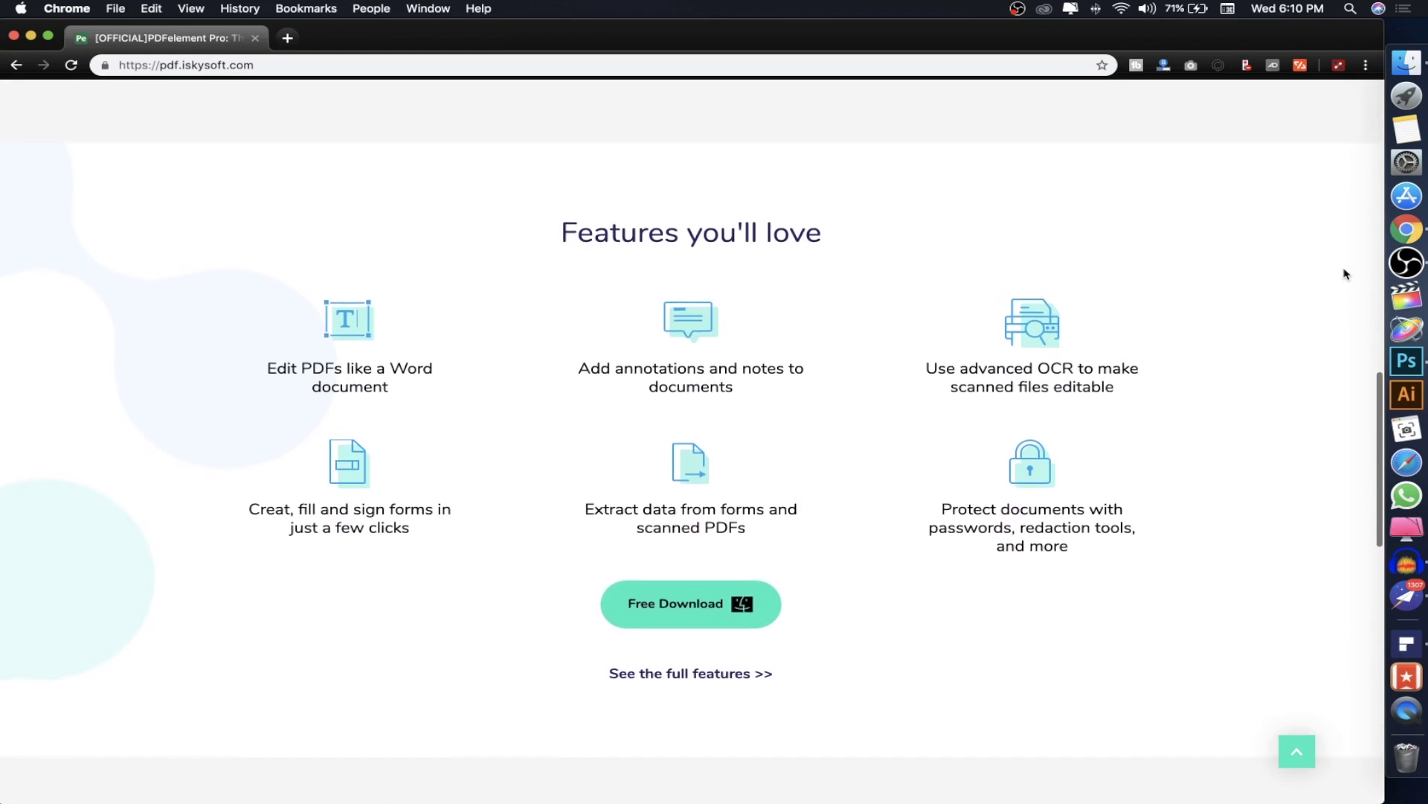
{"action": "left_click", "coordinate": [30, 37]}
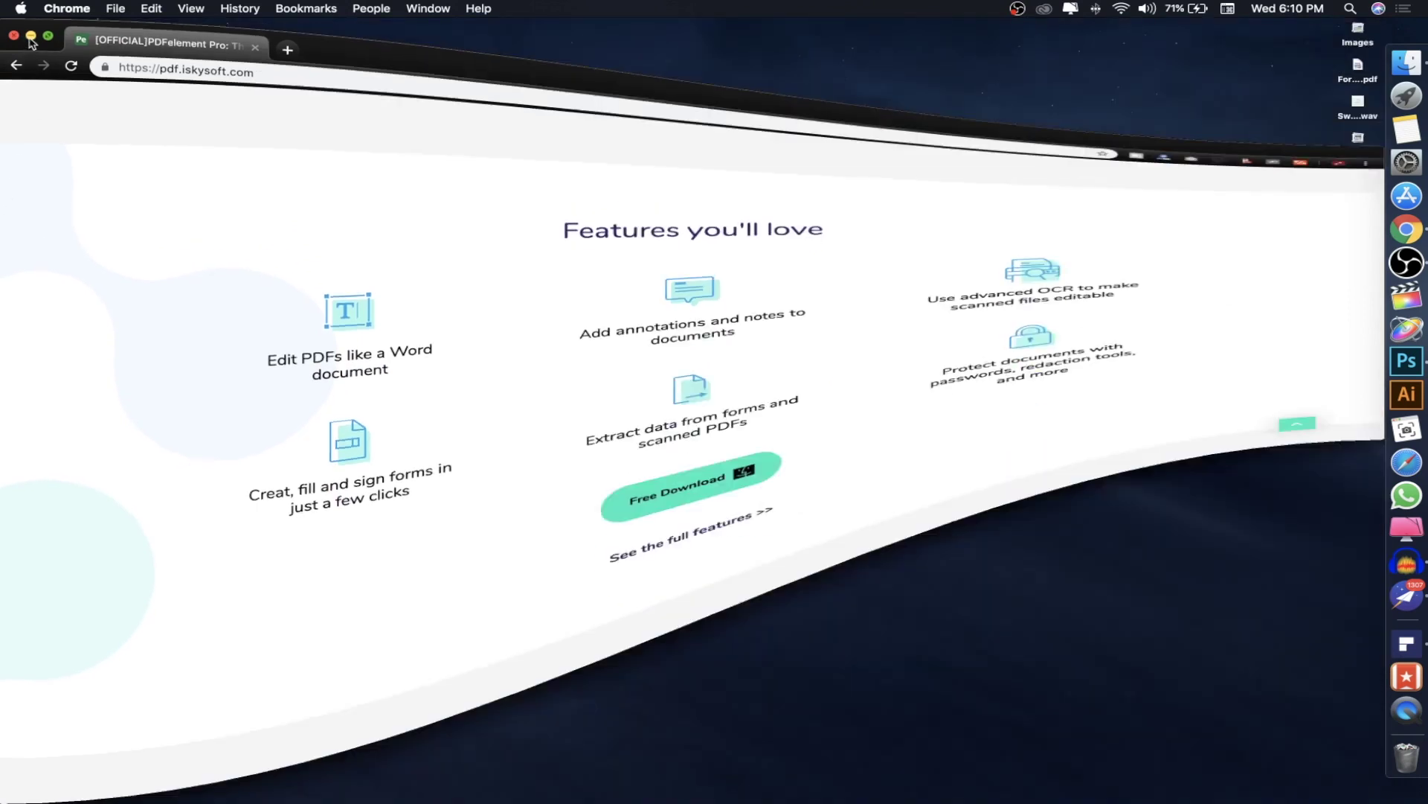
{"action": "left_click", "coordinate": [1406, 644]}
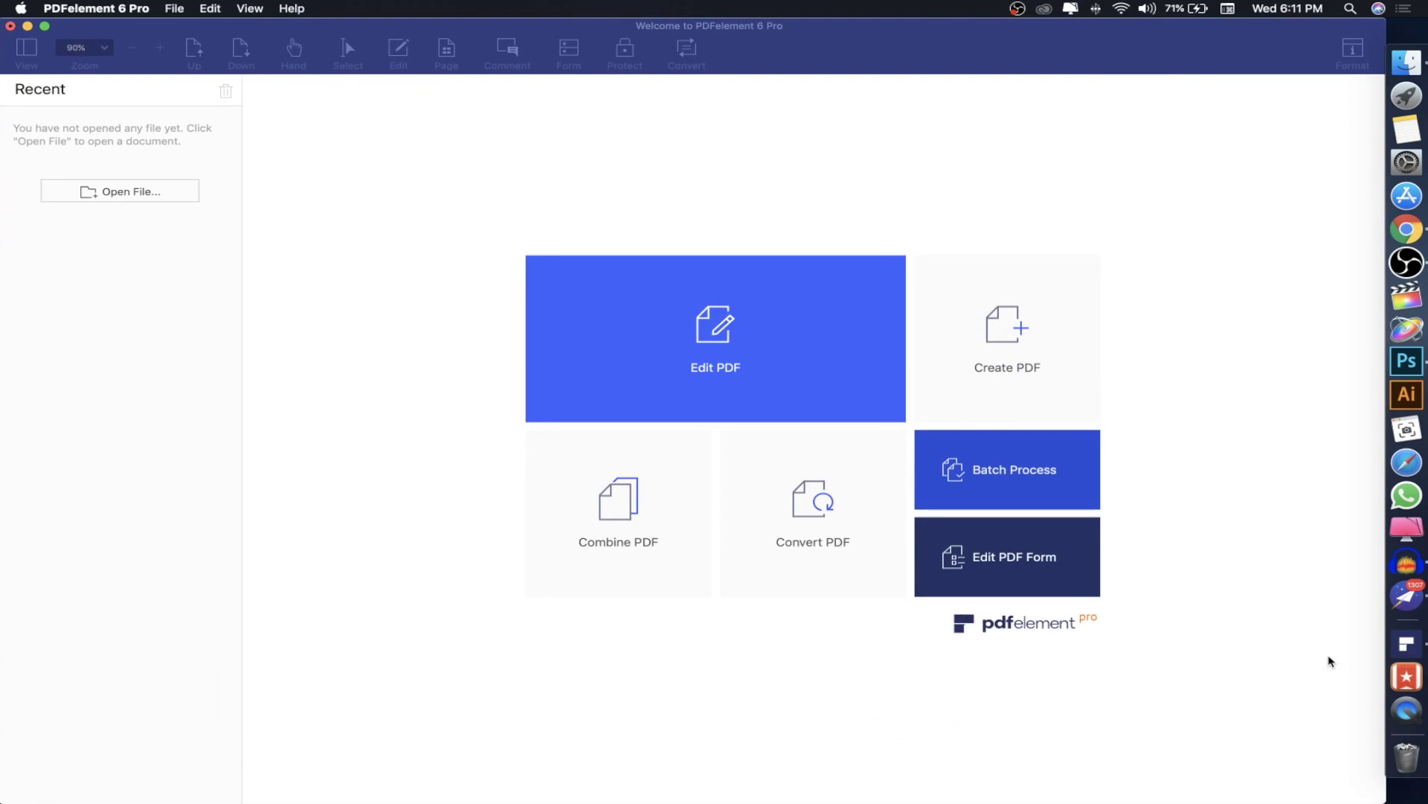
{"action": "mouse_move", "coordinate": [715, 338]}
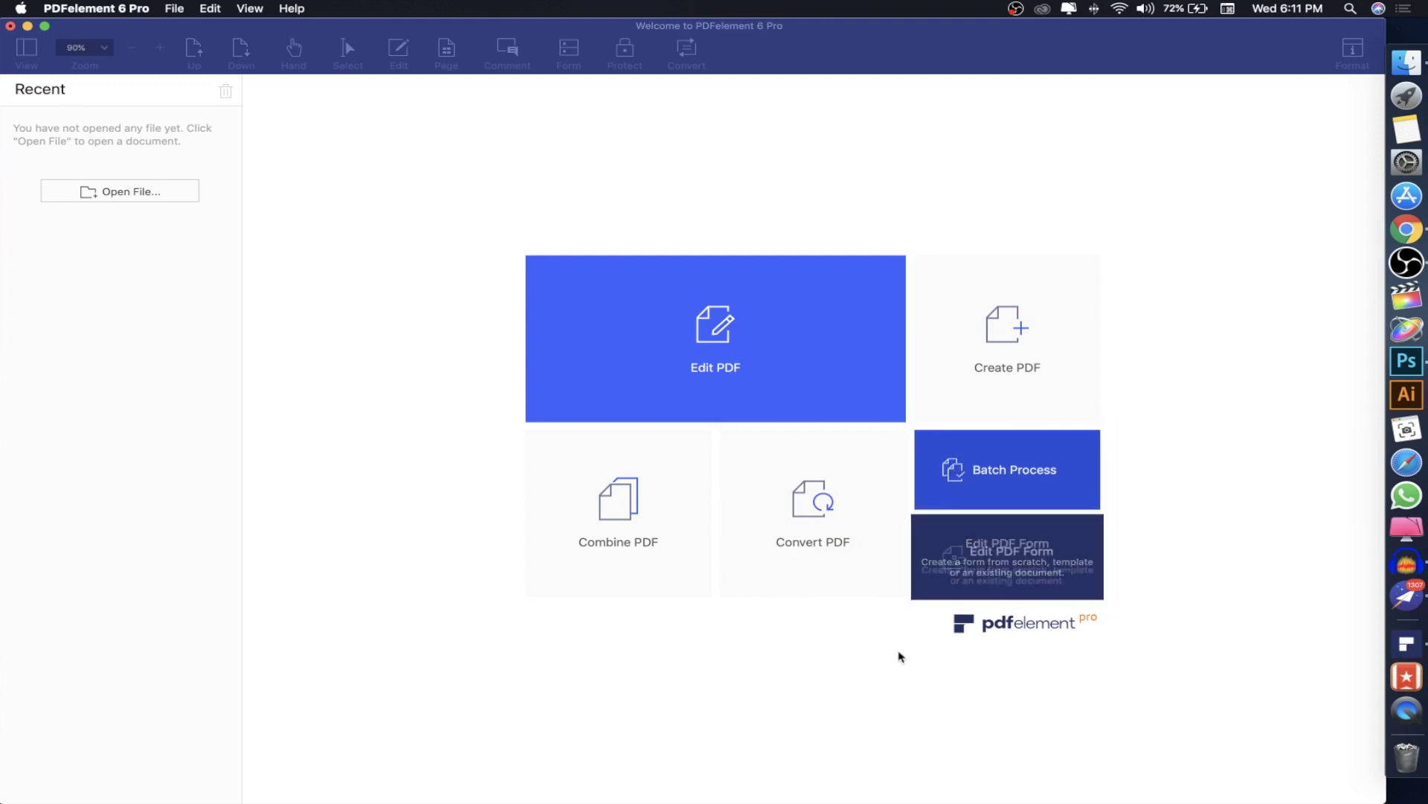
- Start editing a PDF from the welcome screen, bringing up the Demo folder's open dialog
{"action": "left_click", "coordinate": [718, 373]}
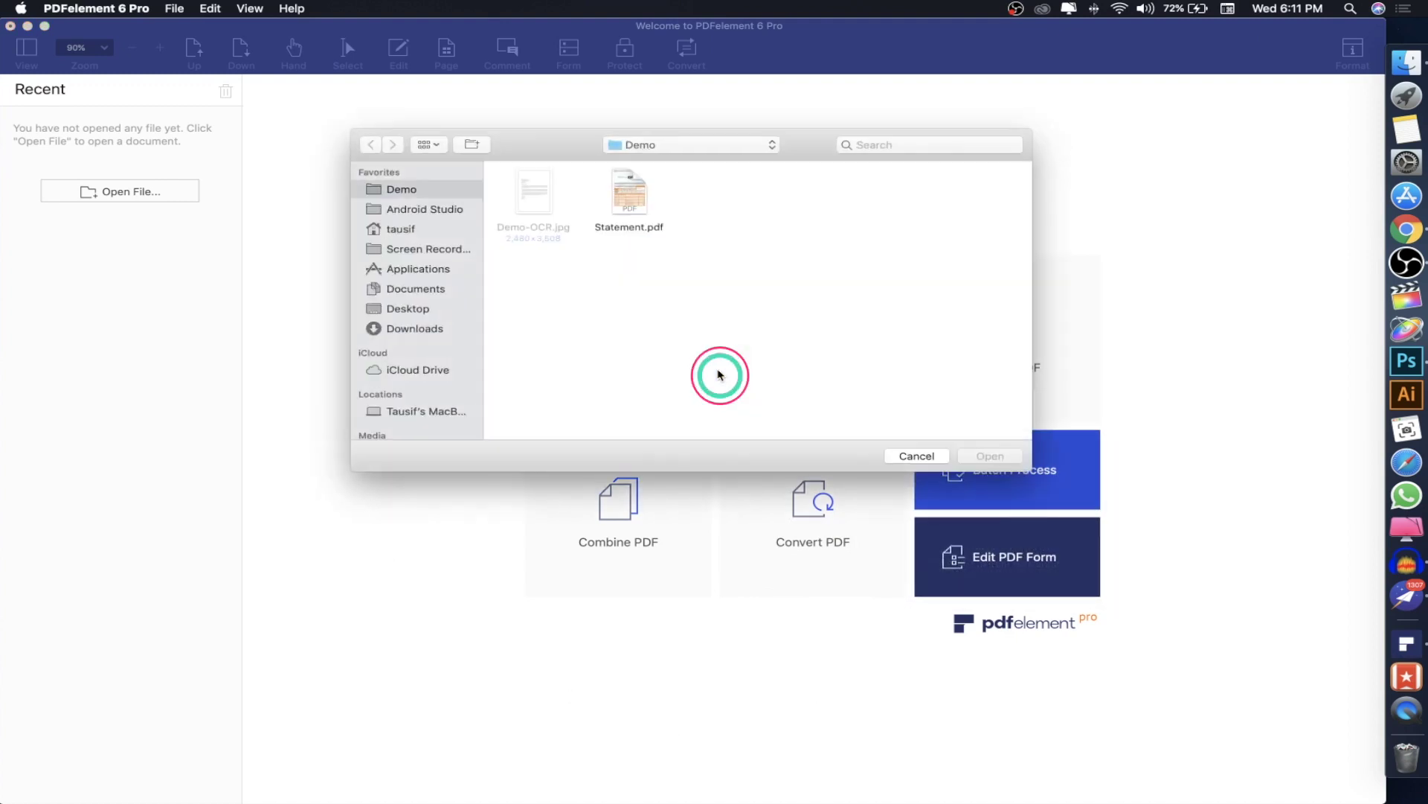
- Select Statement.pdf in the Demo folder and open it in the editor
{"action": "left_click", "coordinate": [629, 211]}
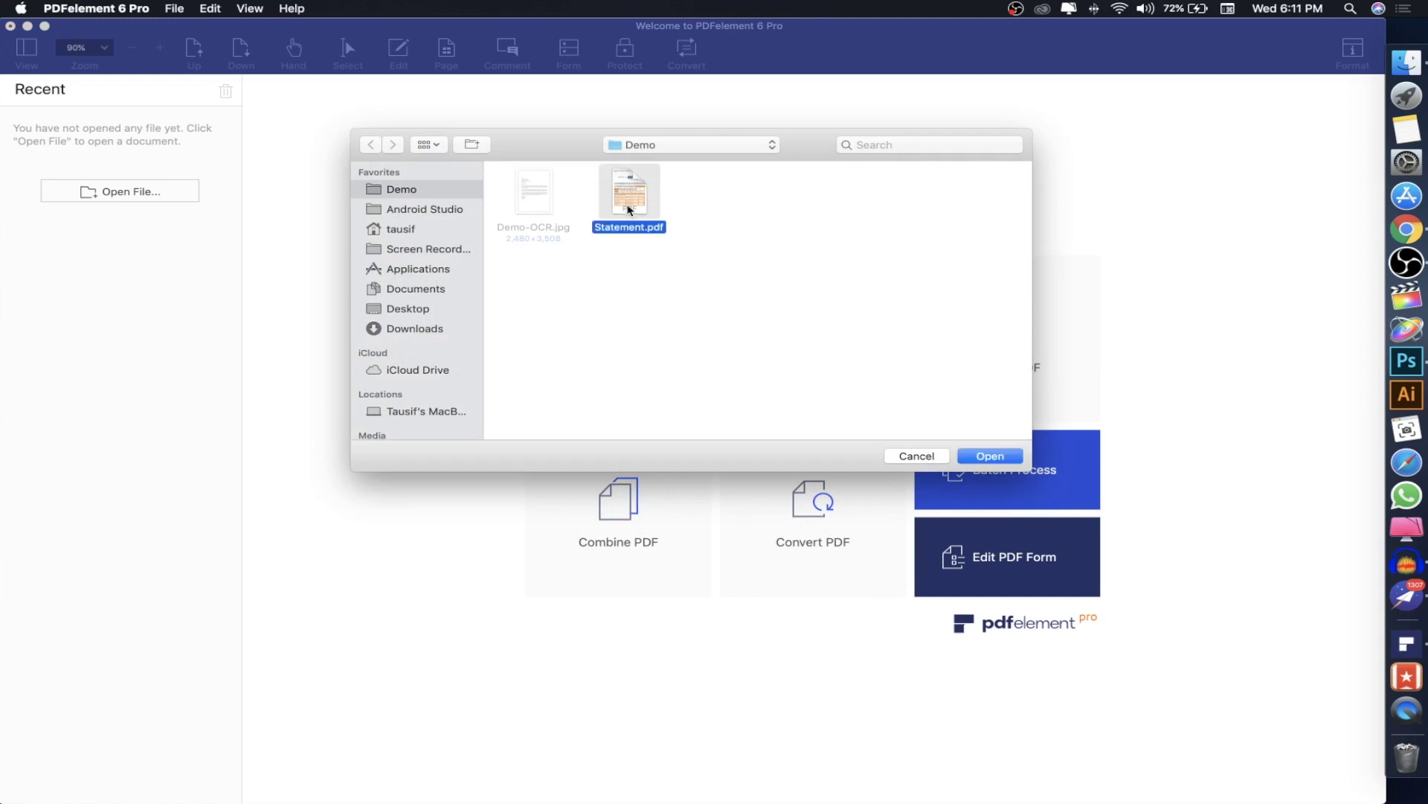
{"action": "left_click", "coordinate": [989, 456]}
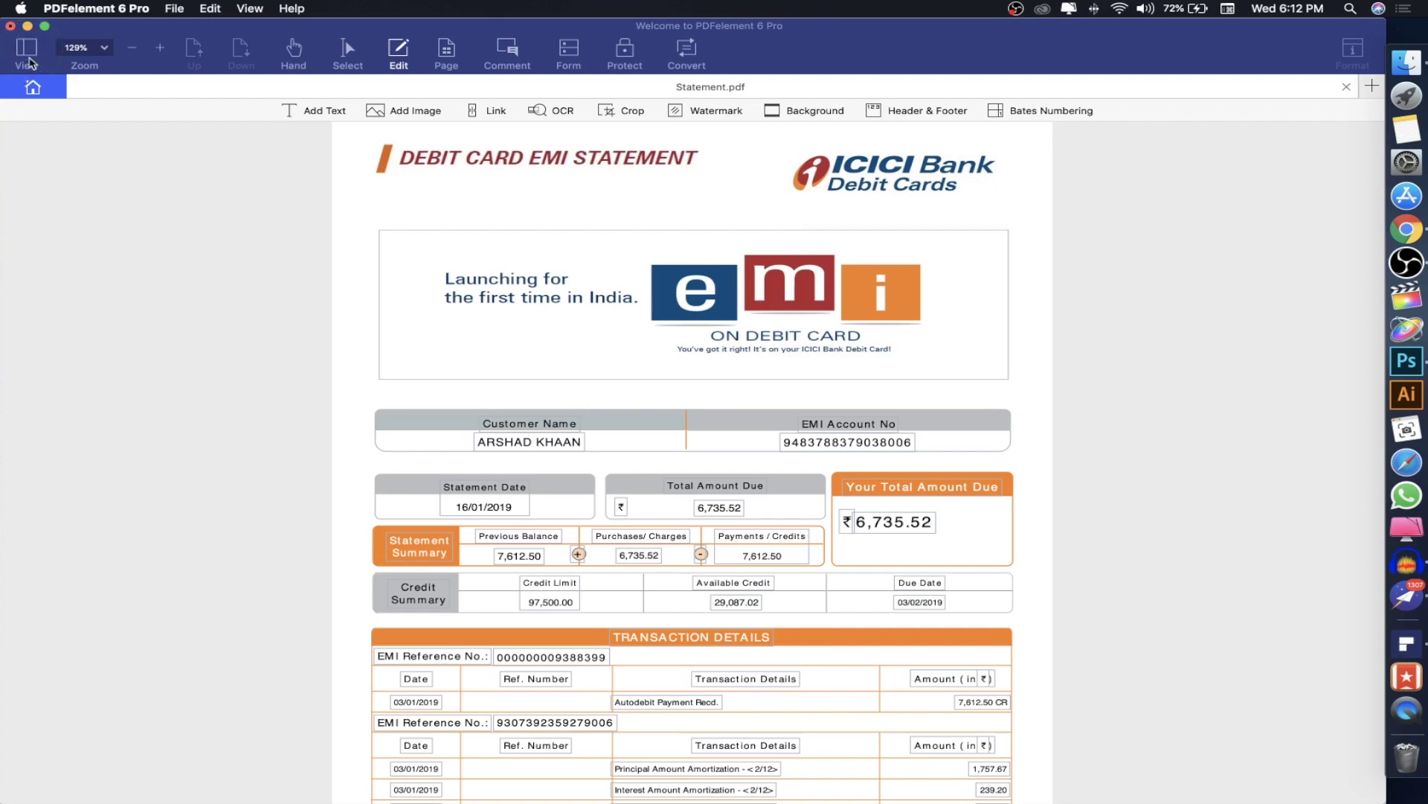
- Show the page thumbnails, jump to page 1, then hide the thumbnails again
{"action": "left_click", "coordinate": [26, 53]}
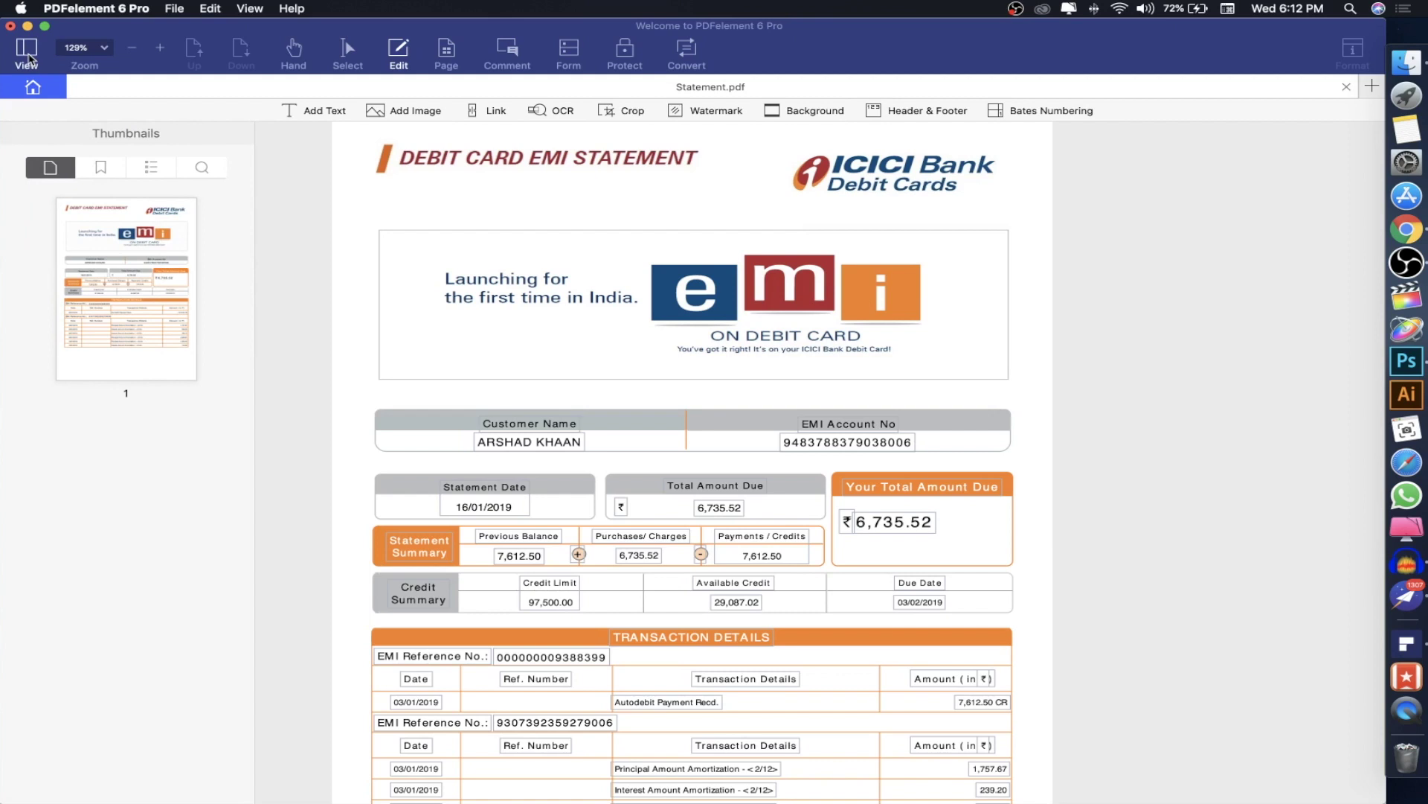
{"action": "left_click", "coordinate": [130, 300]}
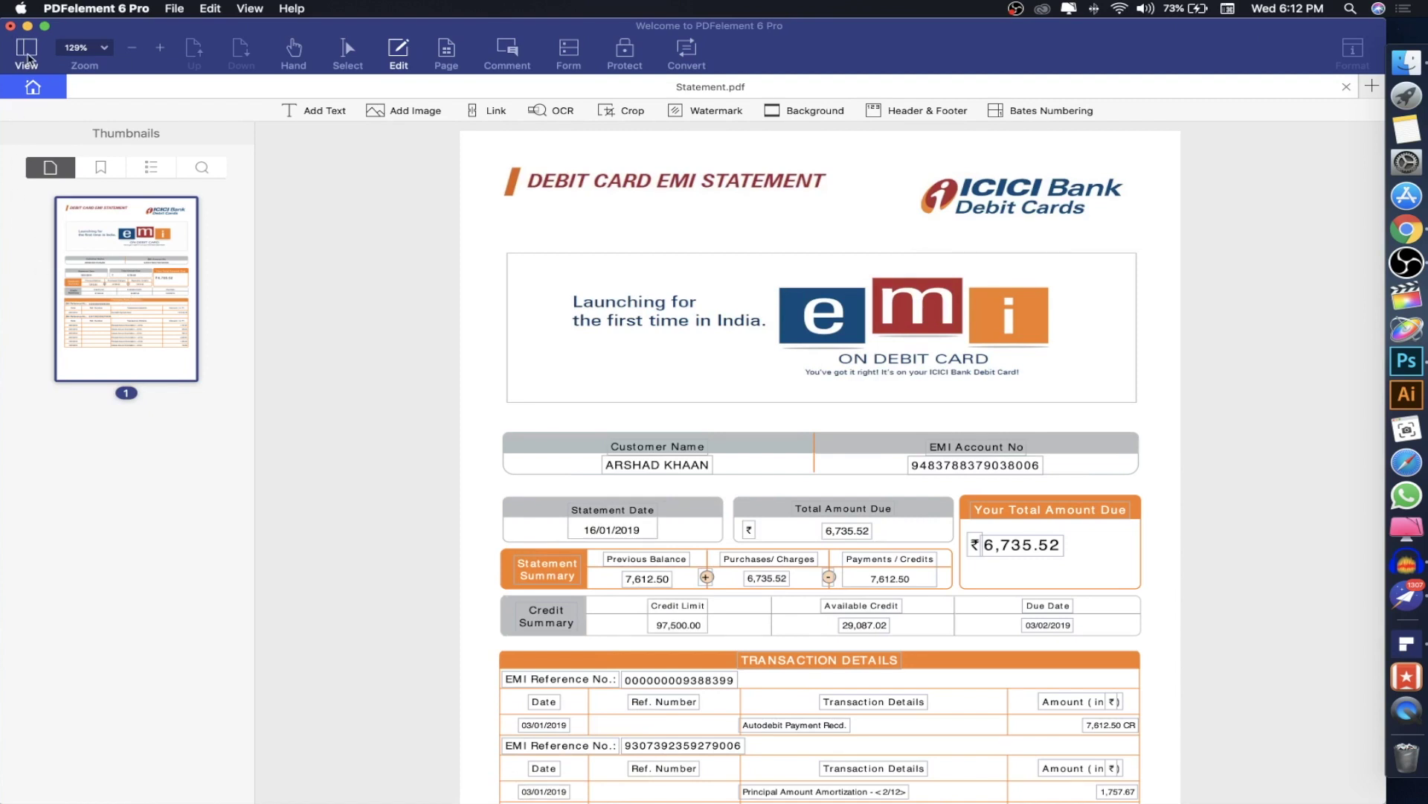
{"action": "left_click", "coordinate": [29, 60]}
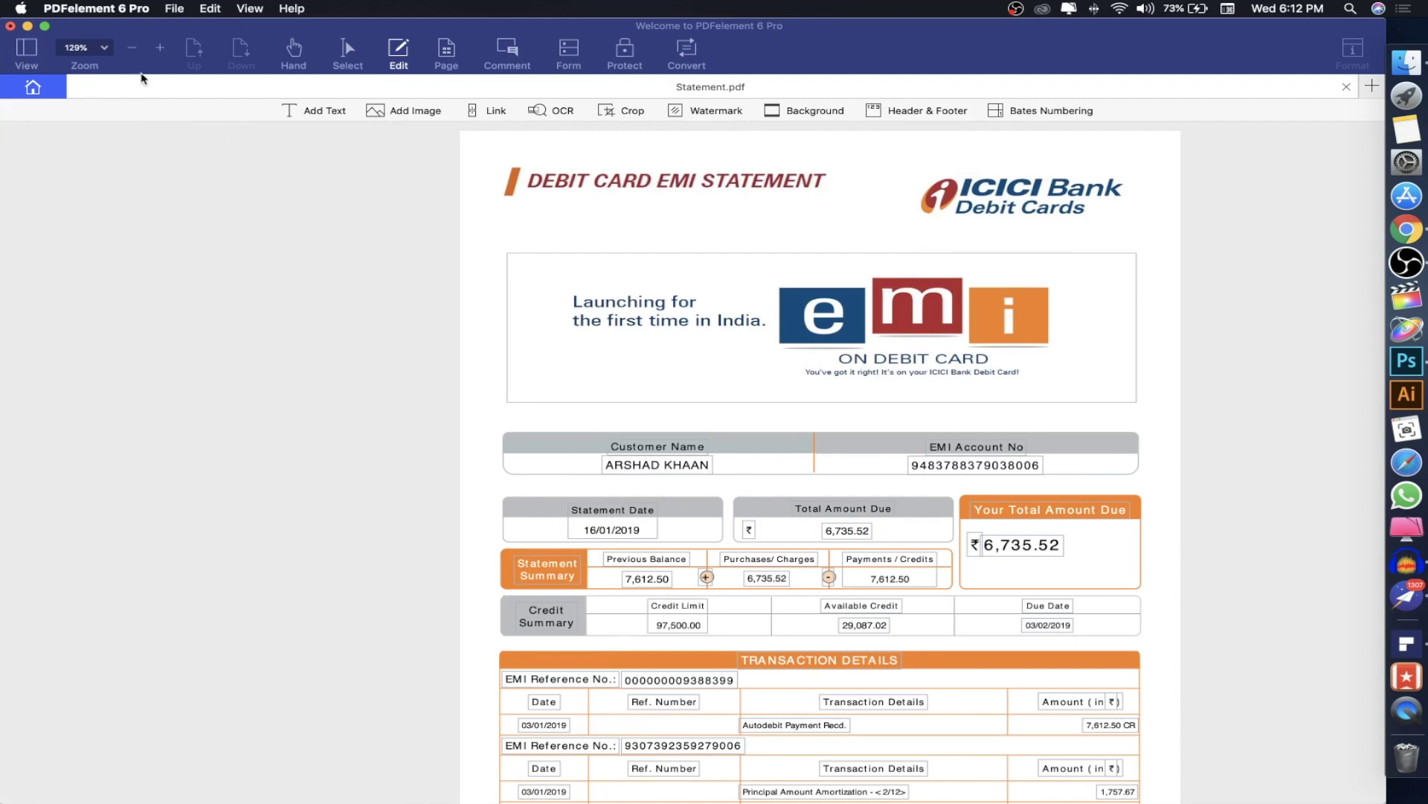
- Try zooming in and out, then settle on 100% zoom with the annotation tools active
{"action": "left_click", "coordinate": [160, 48]}
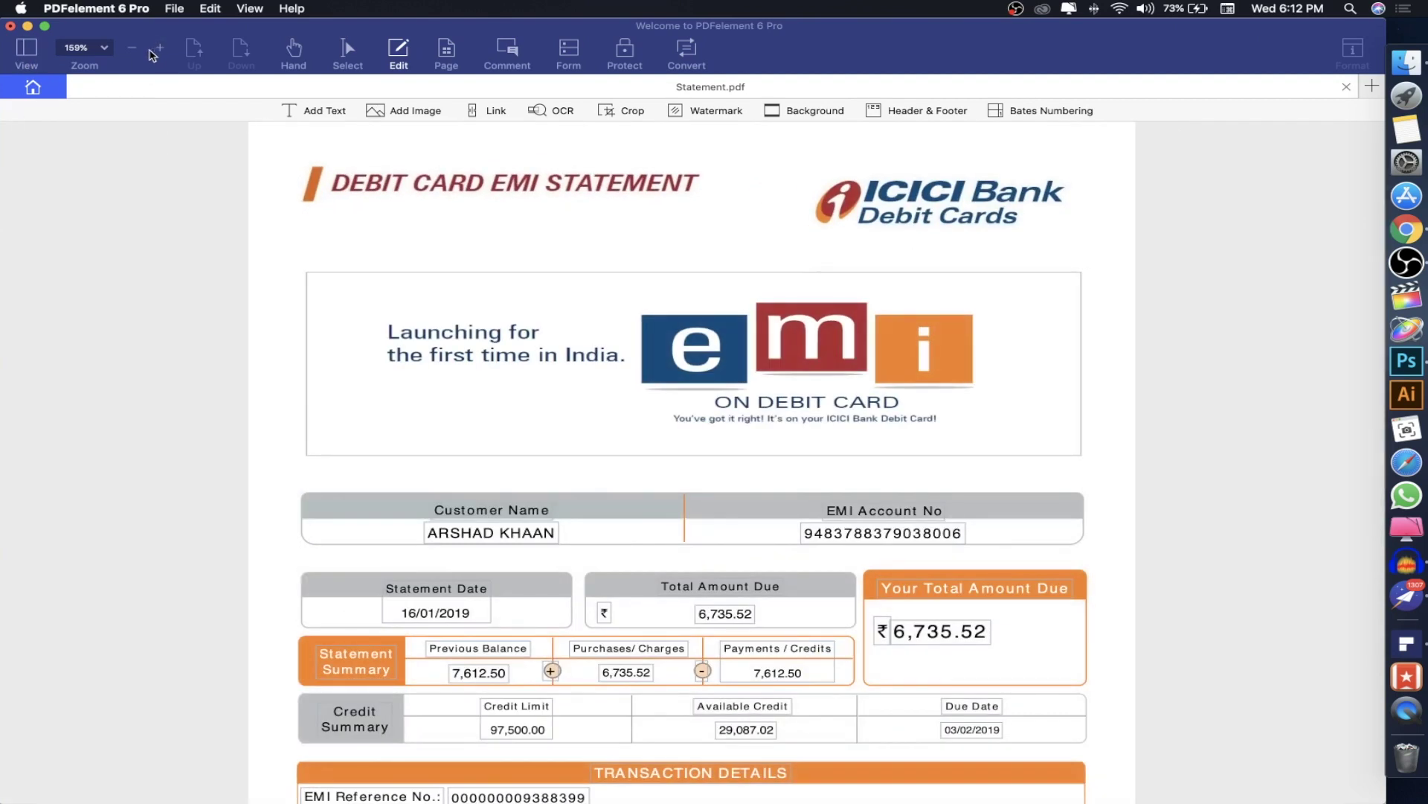
{"action": "left_click", "coordinate": [134, 49]}
{"action": "left_click", "coordinate": [160, 48]}
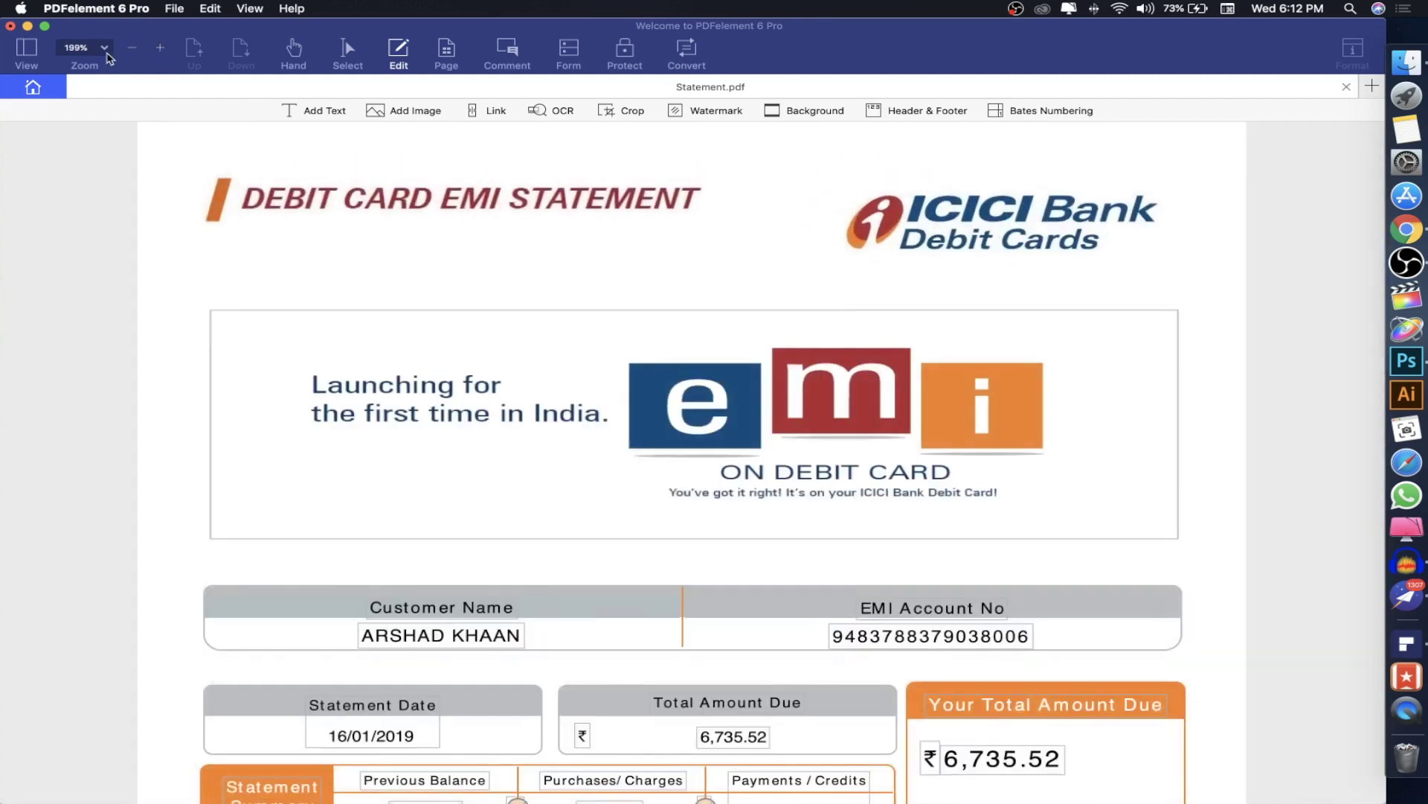
{"action": "left_click", "coordinate": [104, 47]}
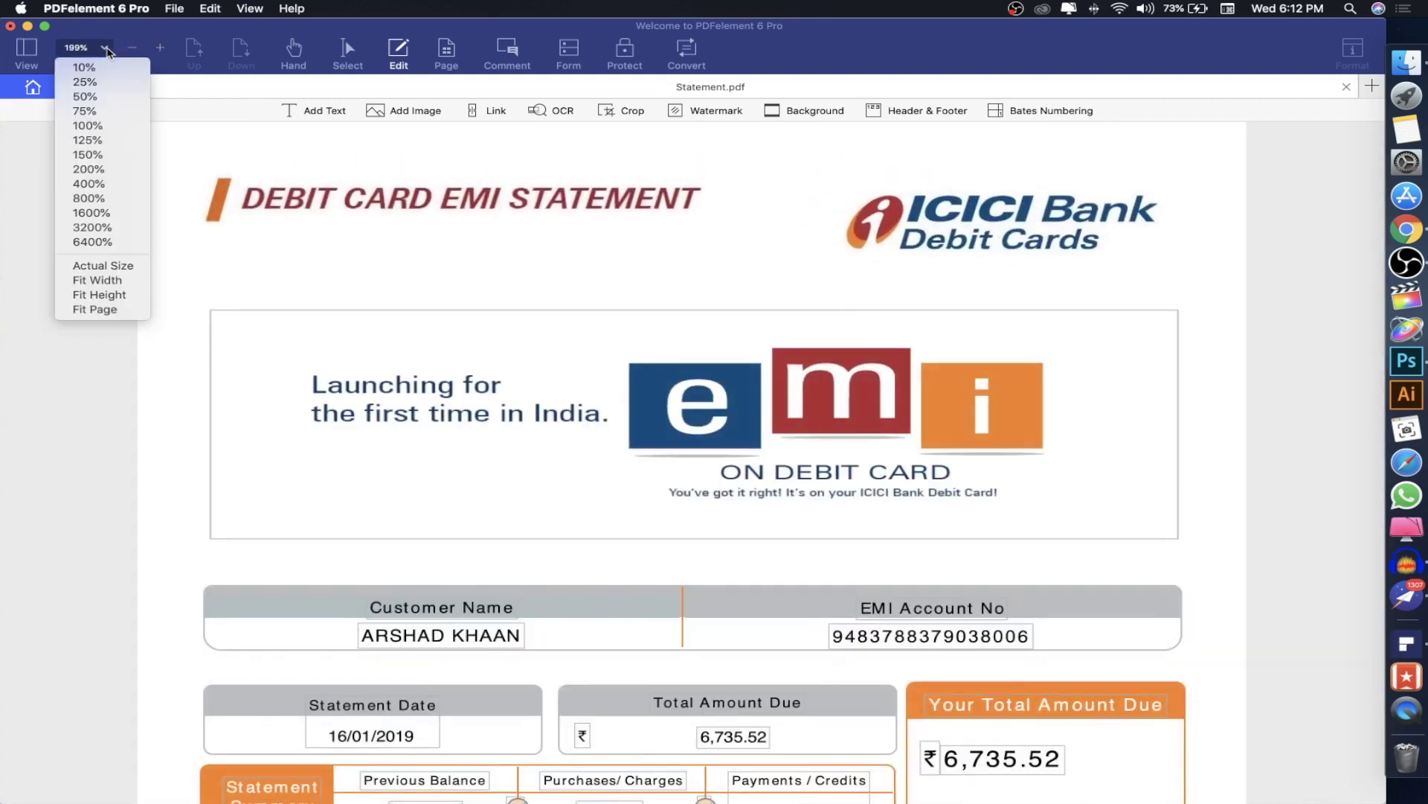
{"action": "left_click", "coordinate": [89, 124]}
{"action": "left_click", "coordinate": [346, 53]}
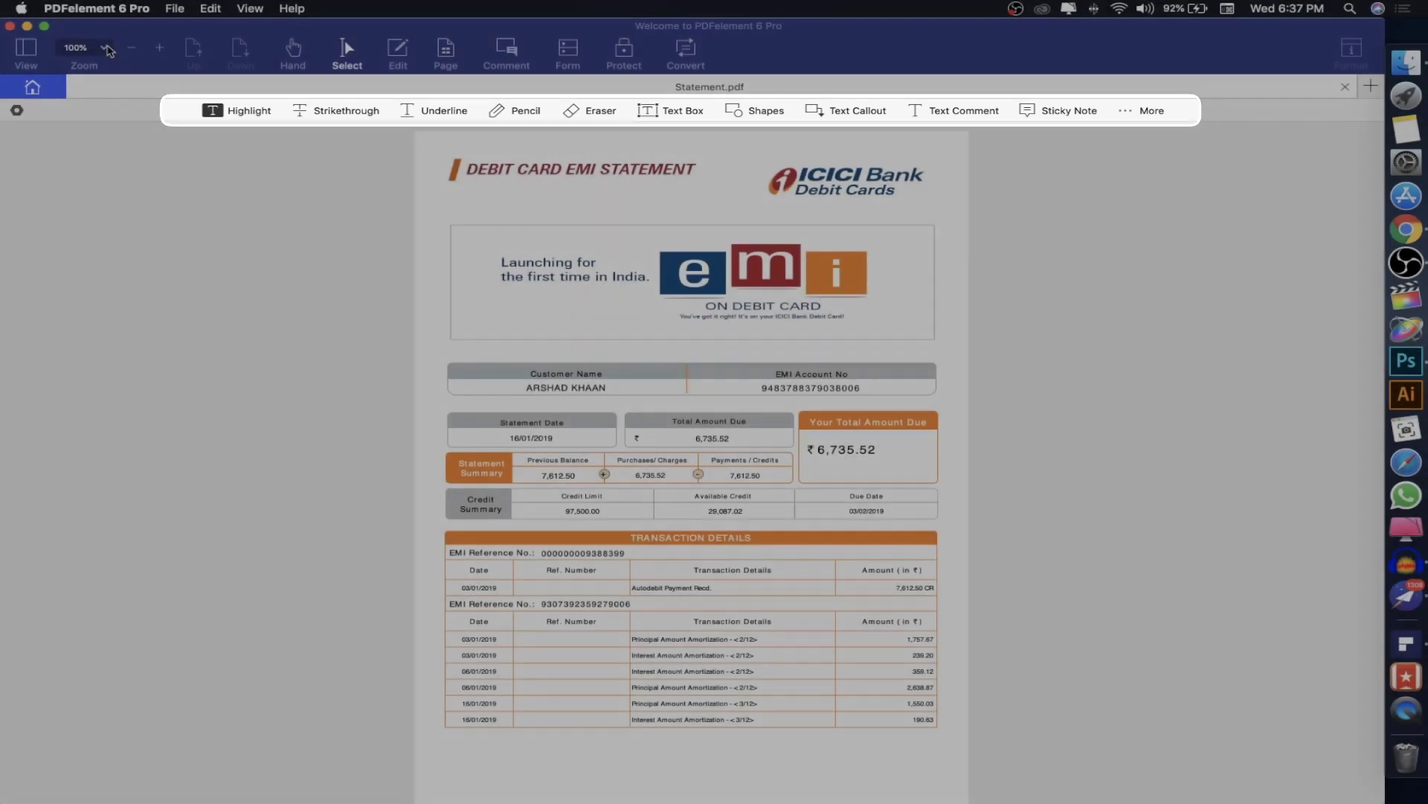
- Magnify the statement to 200% and scroll down to the customer details
{"action": "left_click", "coordinate": [108, 49]}
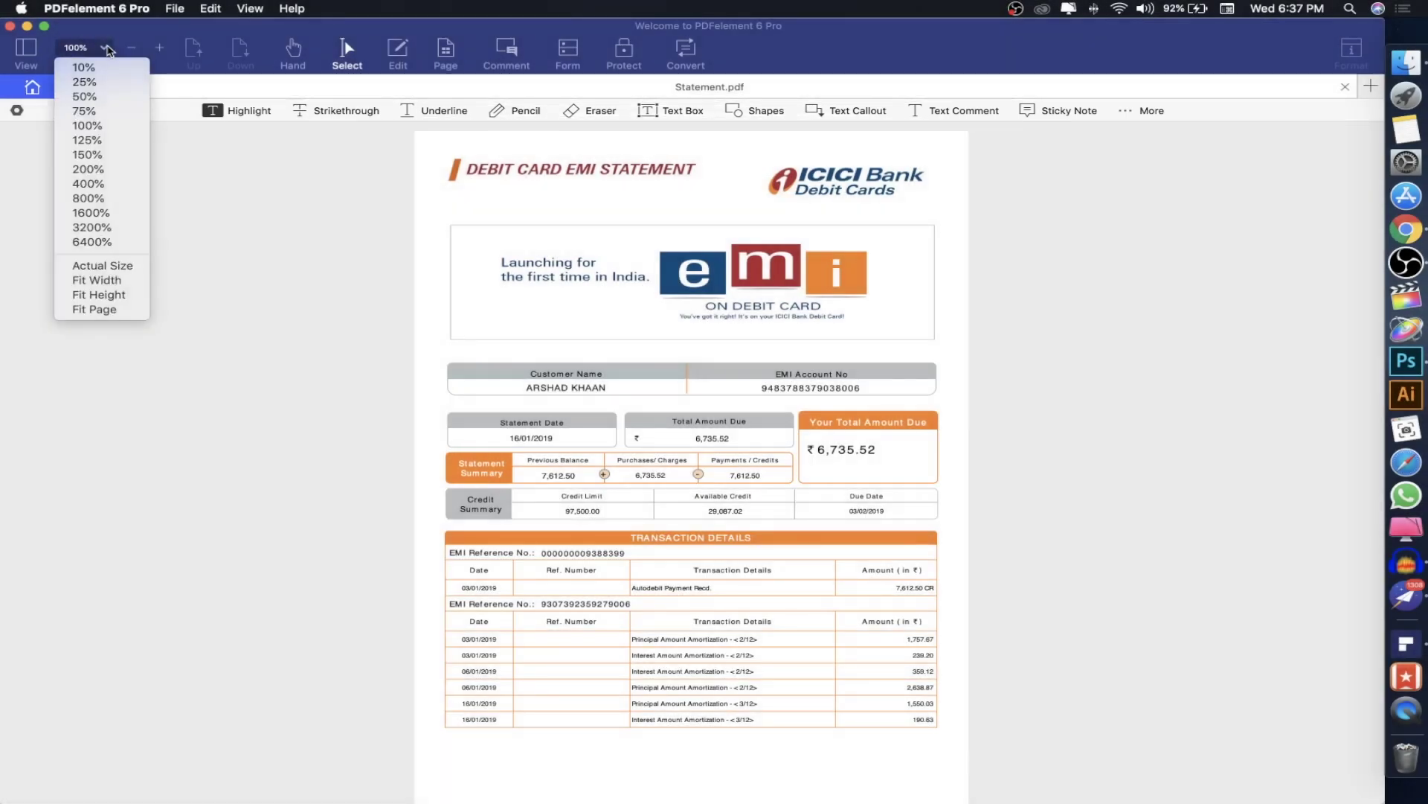
{"action": "left_click", "coordinate": [86, 169]}
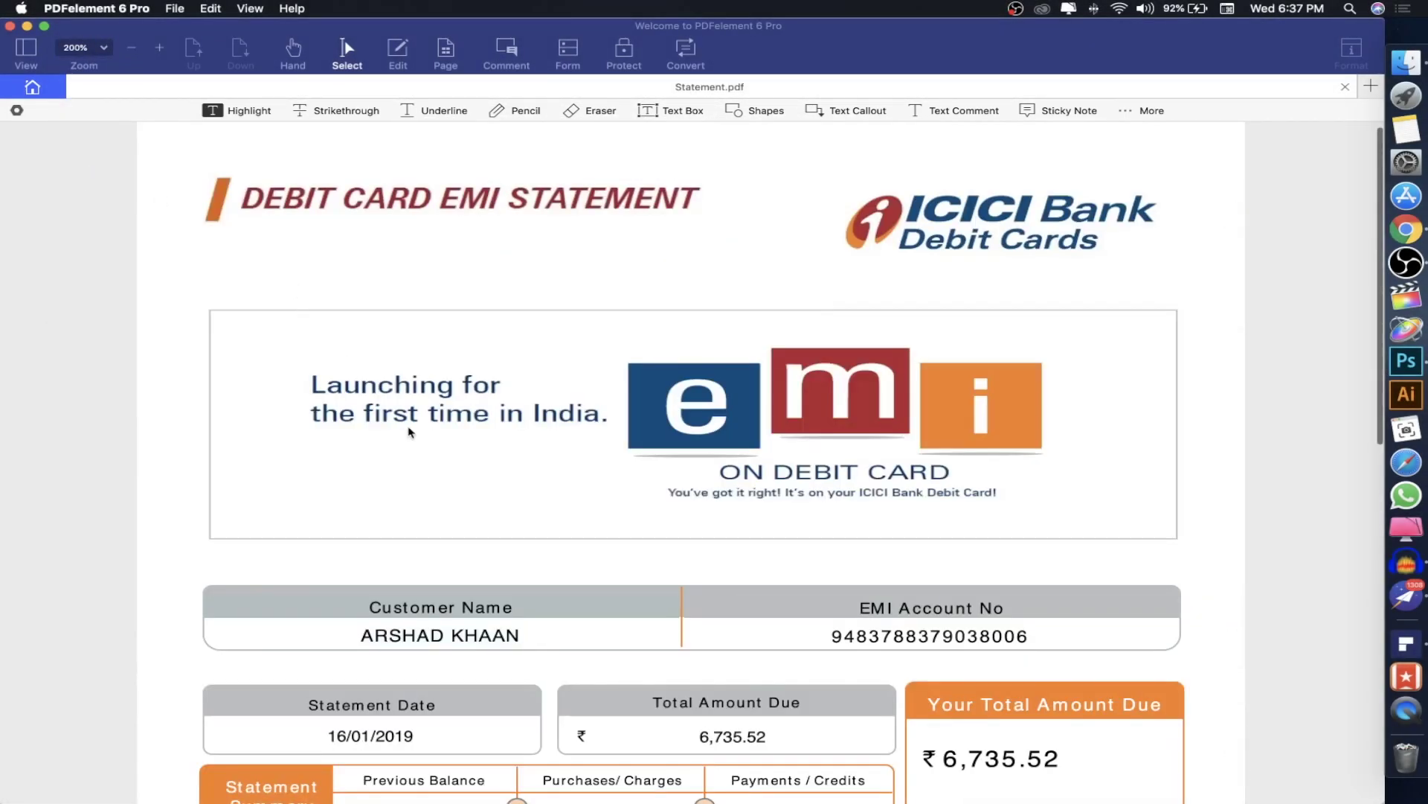
{"action": "scroll", "coordinate": [408, 430], "scroll_direction": "down", "scroll_amount": 2}
{"action": "scroll", "coordinate": [409, 432], "scroll_direction": "down", "scroll_amount": 3}
{"action": "scroll", "coordinate": [408, 431], "scroll_direction": "down", "scroll_amount": 1}
{"action": "scroll", "coordinate": [409, 431], "scroll_direction": "down", "scroll_amount": 2}
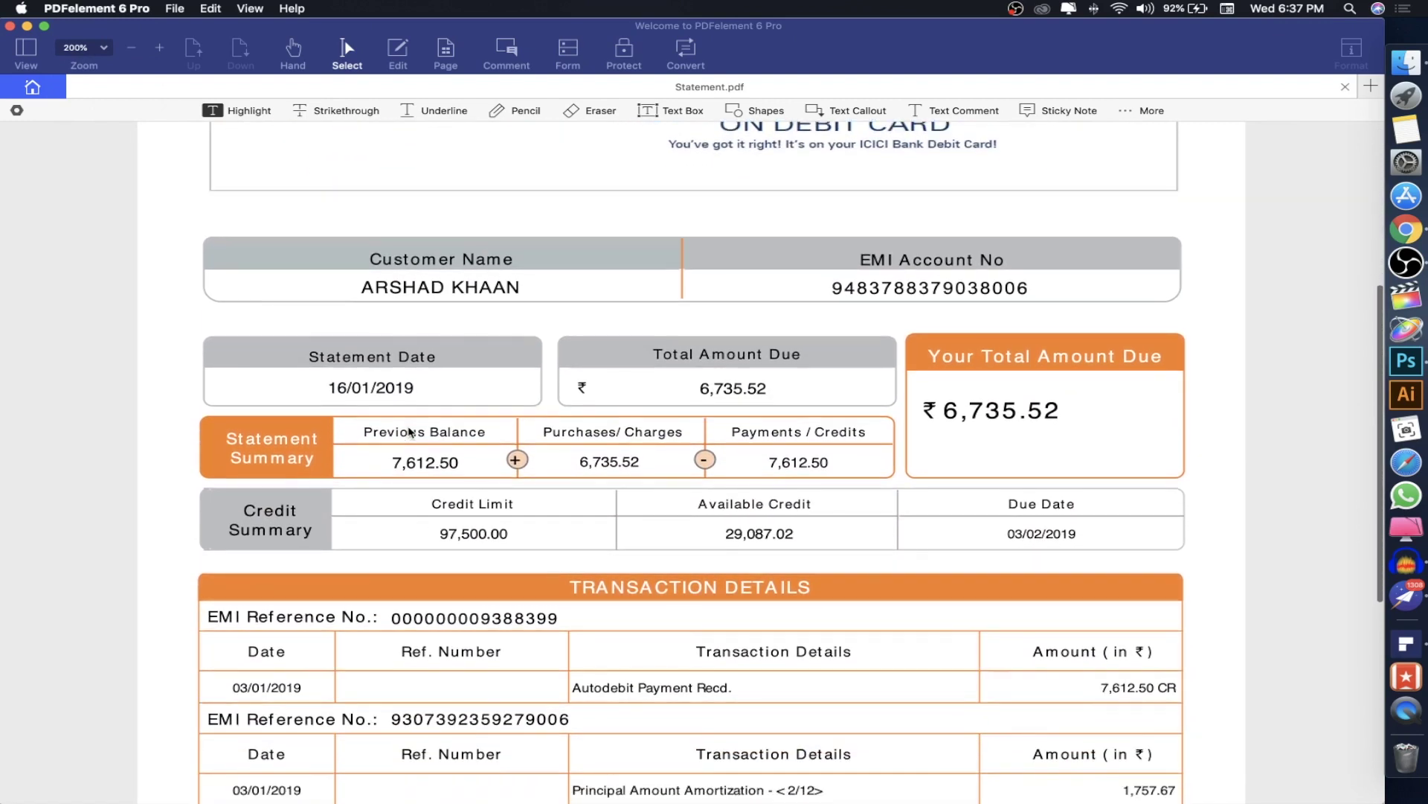
- Highlight the customer name at 100% opacity and underline the EMI account number
{"action": "left_click_drag", "start_coordinate": [362, 287], "coordinate": [519, 287]}
{"action": "left_click", "coordinate": [238, 112]}
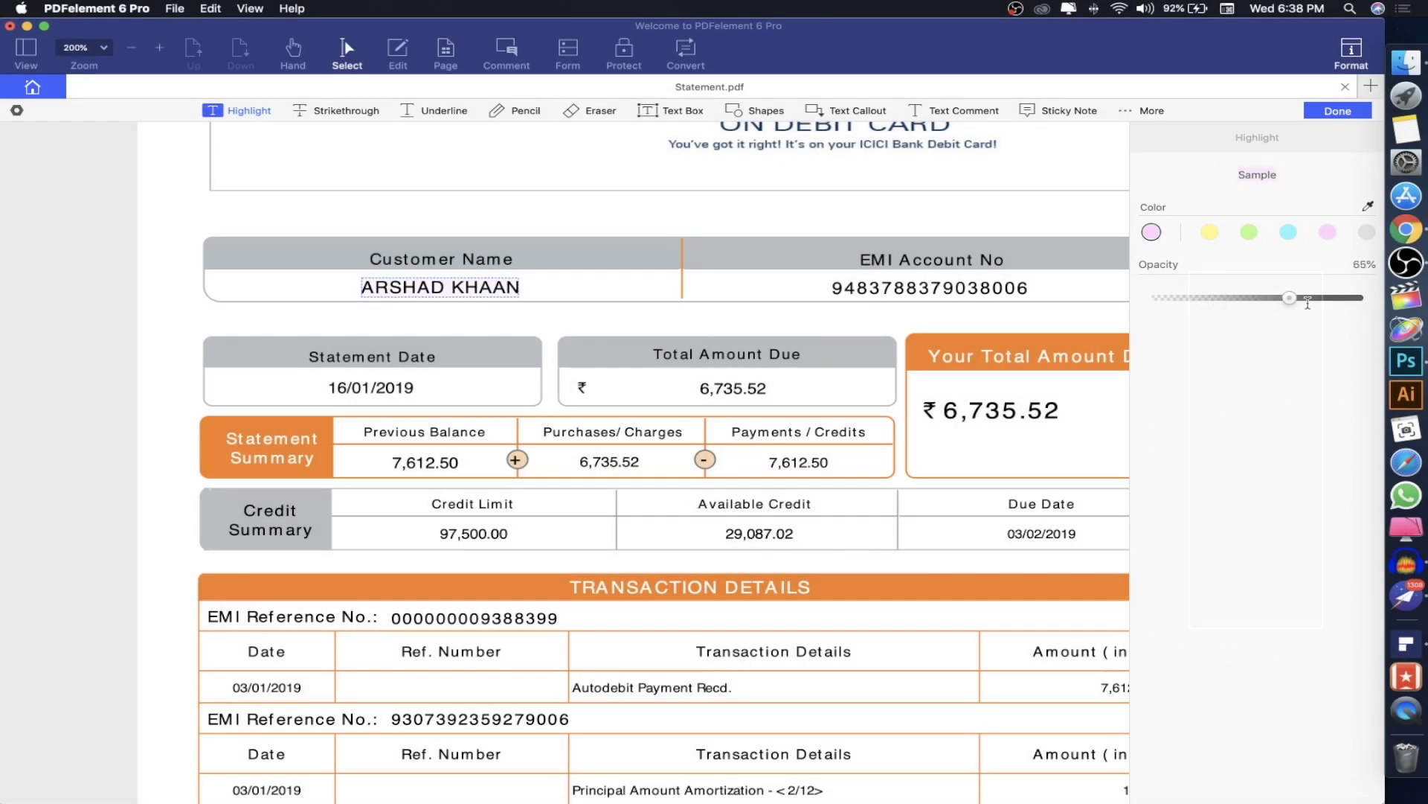
{"action": "left_click_drag", "start_coordinate": [1210, 297], "coordinate": [1369, 298]}
{"action": "left_click", "coordinate": [1337, 110]}
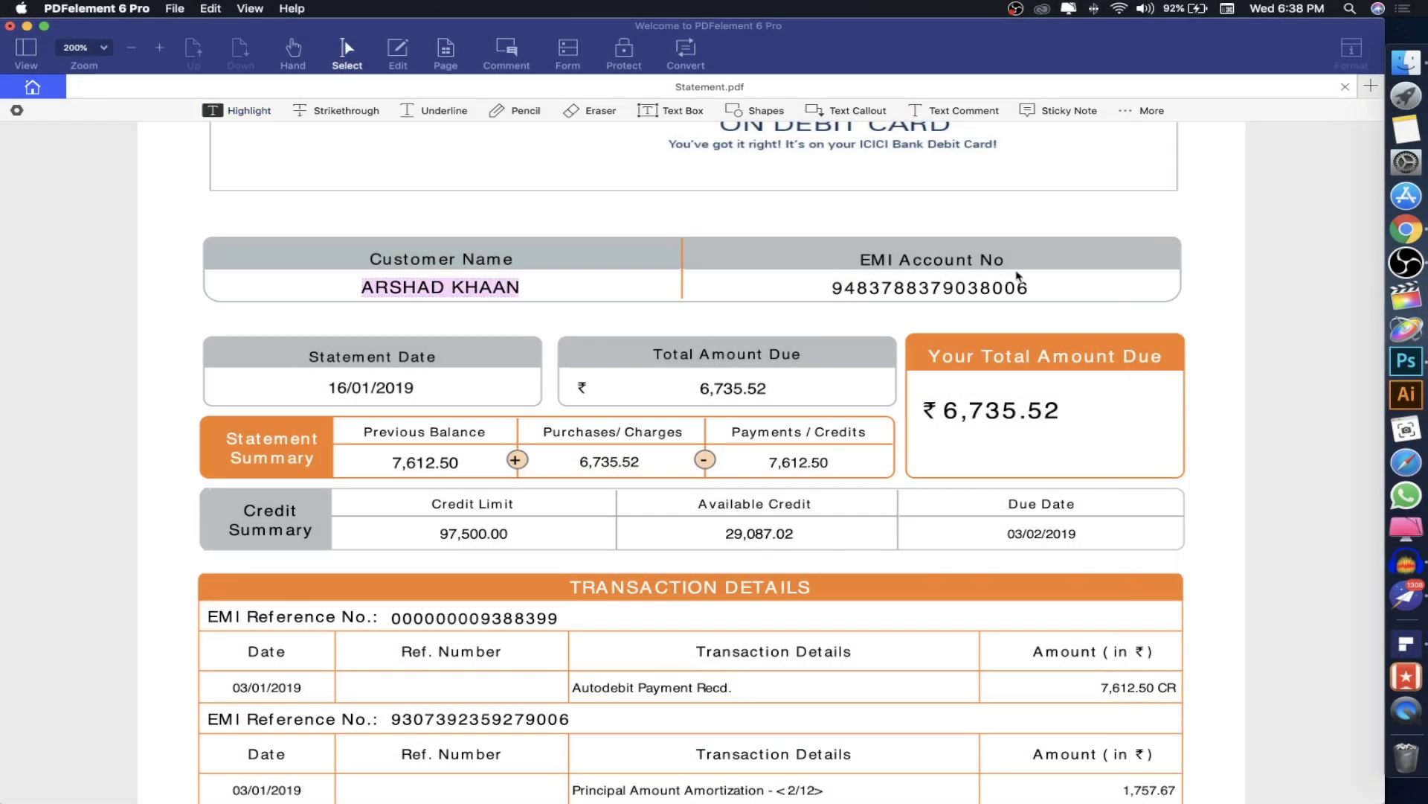
{"action": "left_click_drag", "start_coordinate": [832, 287], "coordinate": [1029, 288]}
{"action": "left_click", "coordinate": [445, 110]}
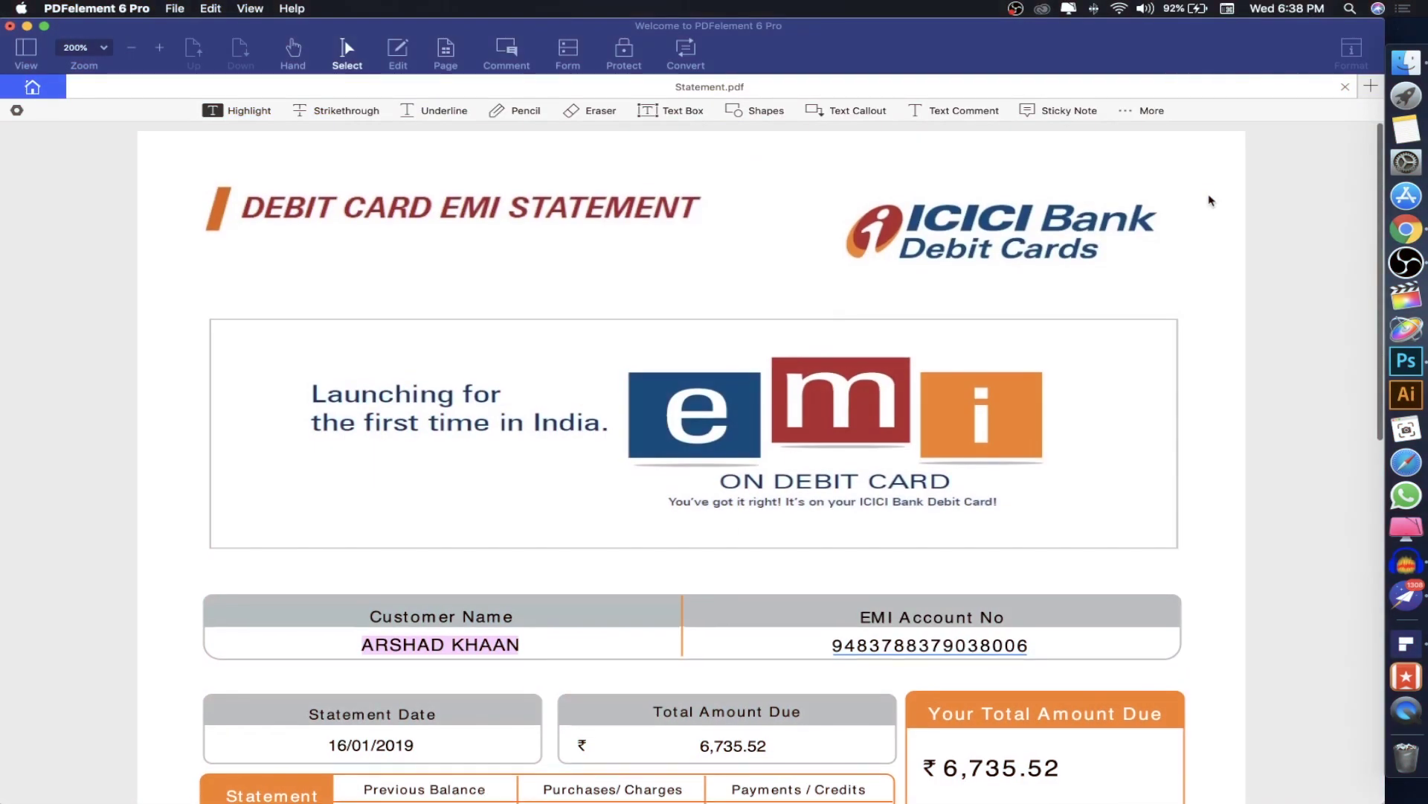
- Draw a text callout near the statement title and begin typing 'DE'
{"action": "left_click", "coordinate": [866, 112]}
{"action": "mouse_move", "coordinate": [473, 228]}
{"action": "left_mouse_down"}
{"action": "mouse_move", "coordinate": [707, 305]}
{"action": "mouse_move", "coordinate": [811, 307]}
{"action": "left_mouse_up"}
{"action": "type", "text": "DE"}
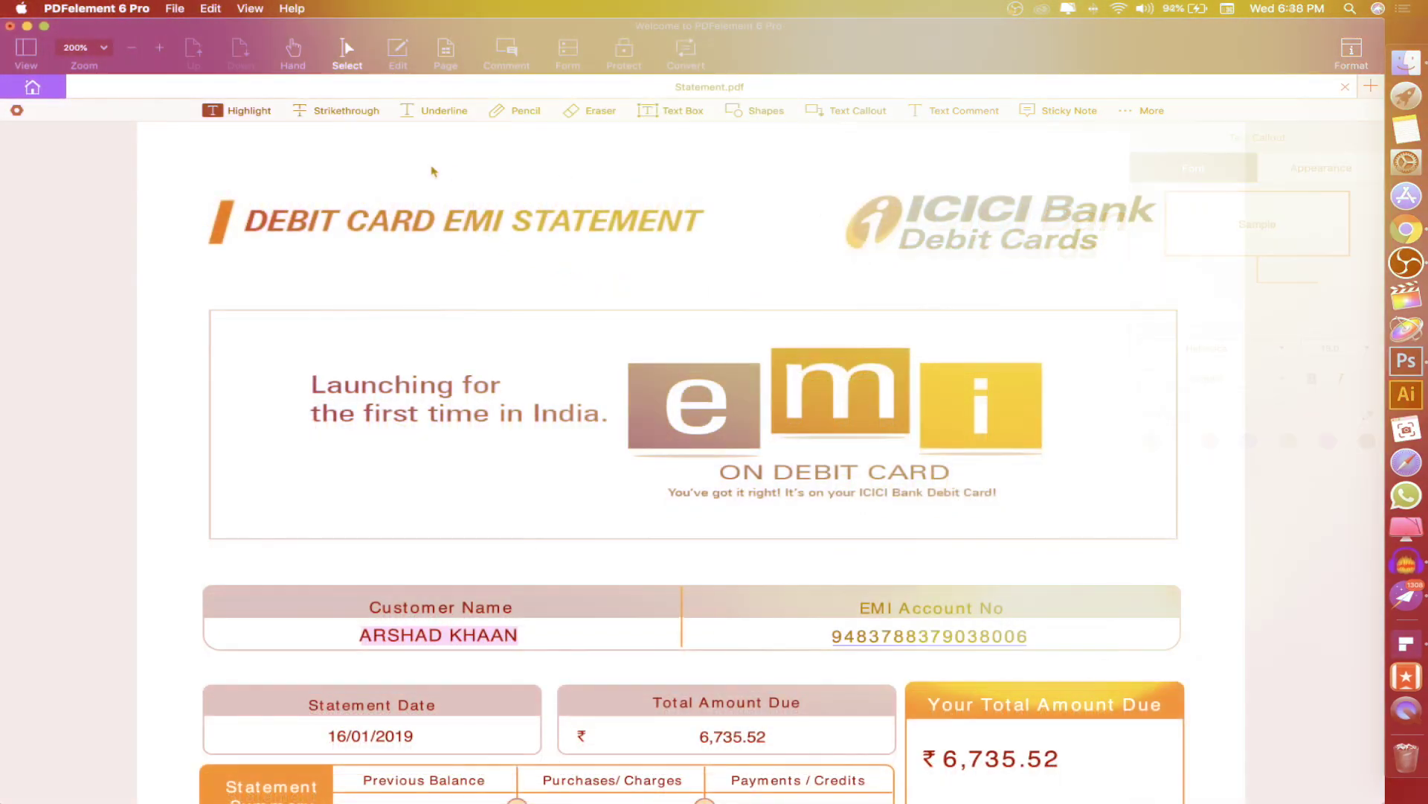
- In Edit mode, drag the DEBIT CARD EMI STATEMENT header image to the top left
{"action": "left_click", "coordinate": [399, 61]}
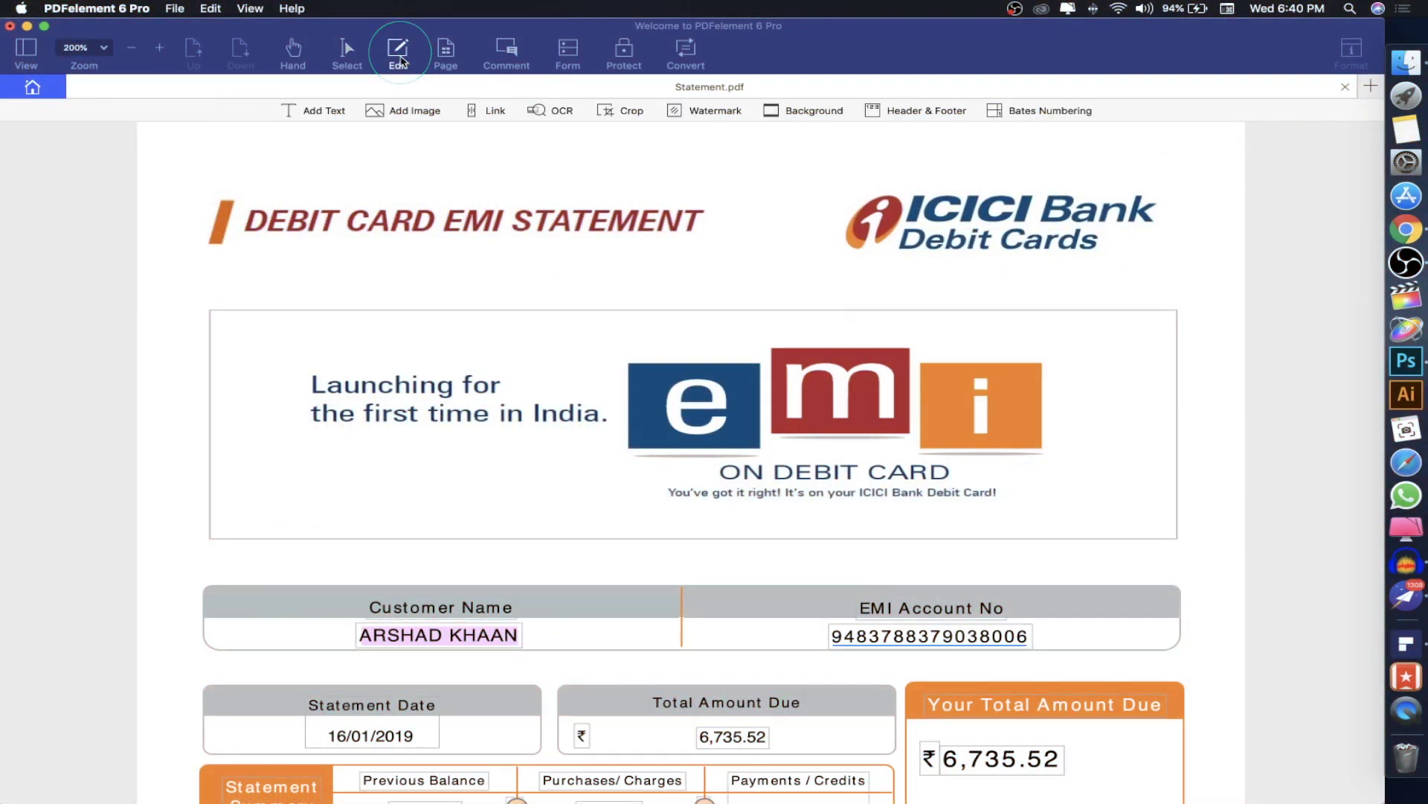
{"action": "left_click", "coordinate": [429, 220]}
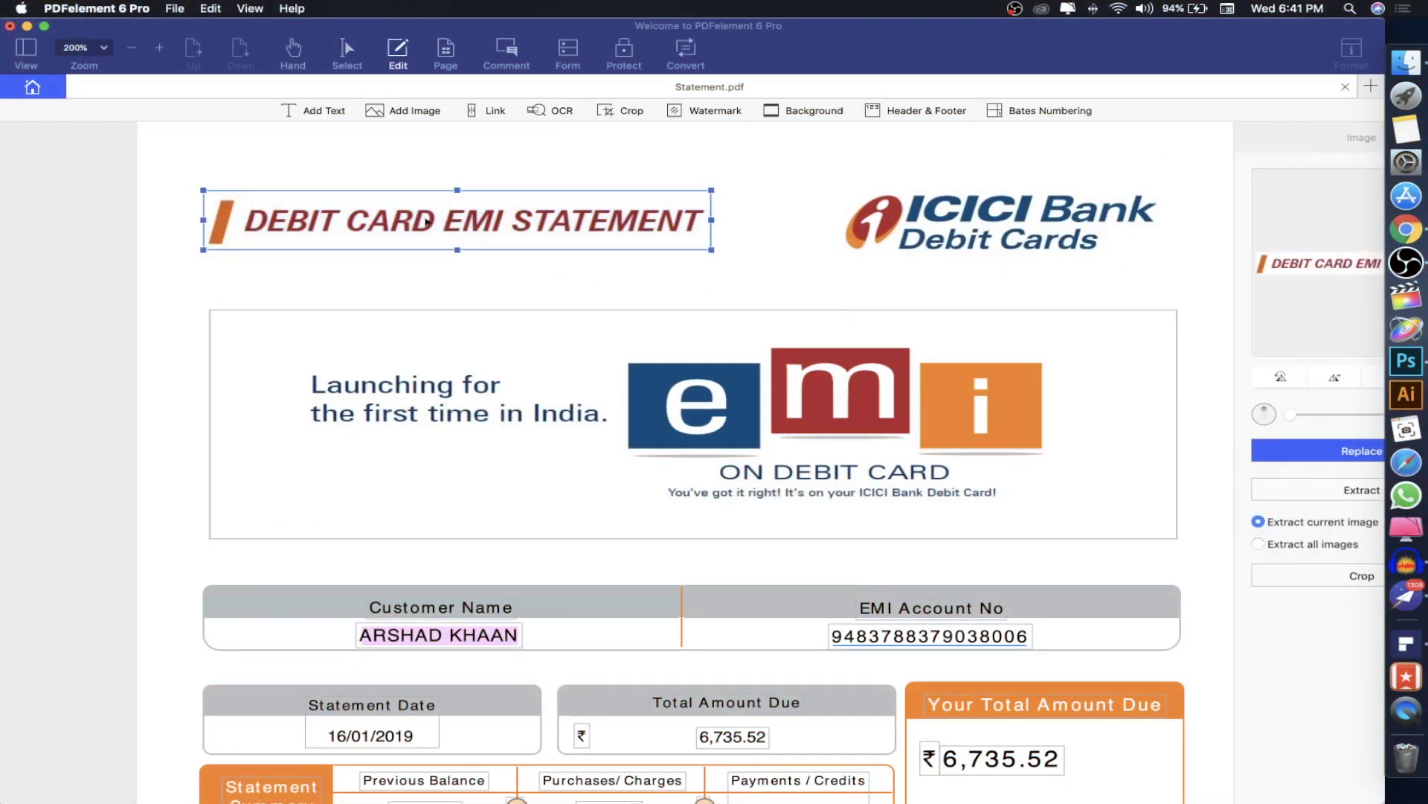
{"action": "scroll", "coordinate": [424, 221], "scroll_direction": "right", "scroll_amount": 4}
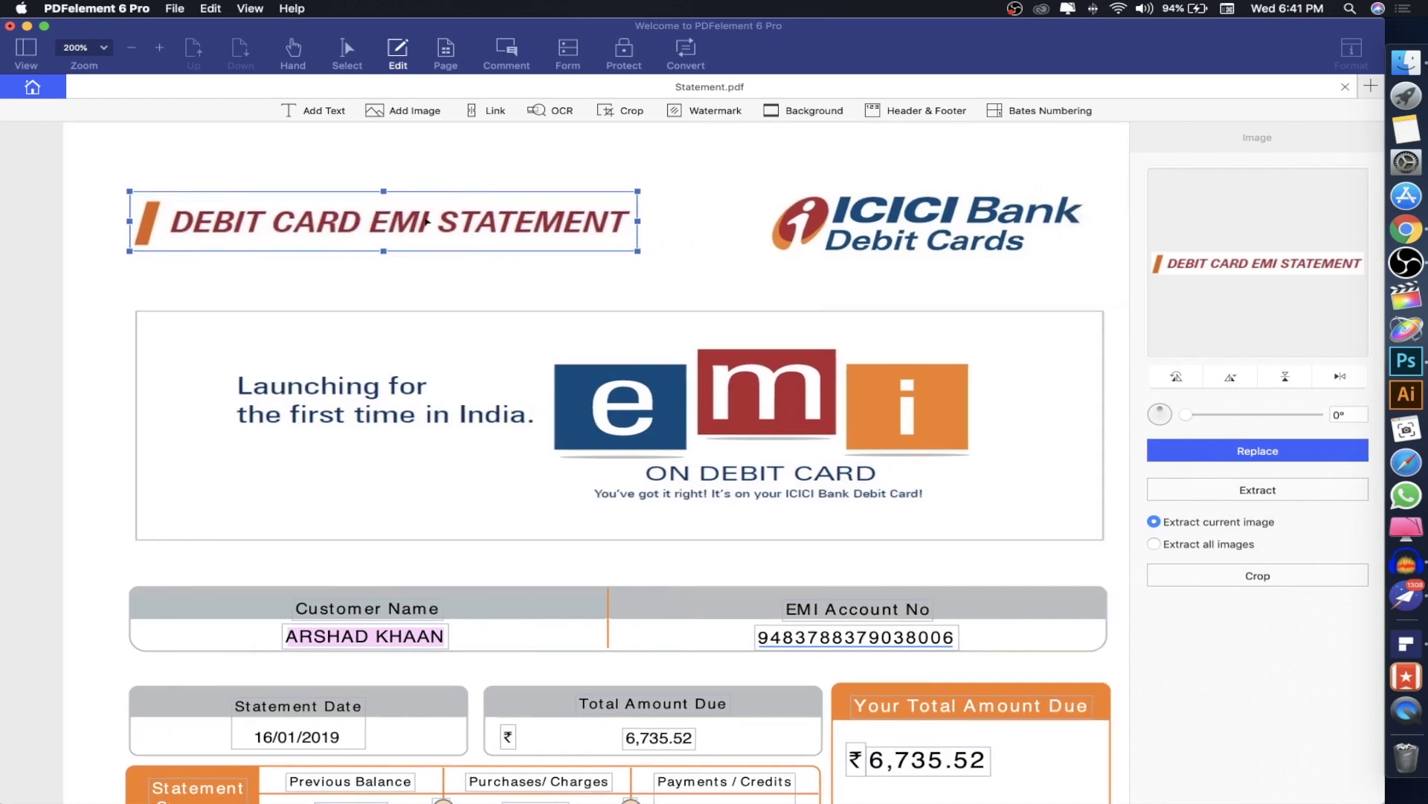
{"action": "mouse_move", "coordinate": [483, 221]}
{"action": "left_mouse_down"}
{"action": "mouse_move", "coordinate": [429, 286]}
{"action": "mouse_move", "coordinate": [911, 283]}
{"action": "mouse_move", "coordinate": [421, 224]}
{"action": "left_mouse_up"}
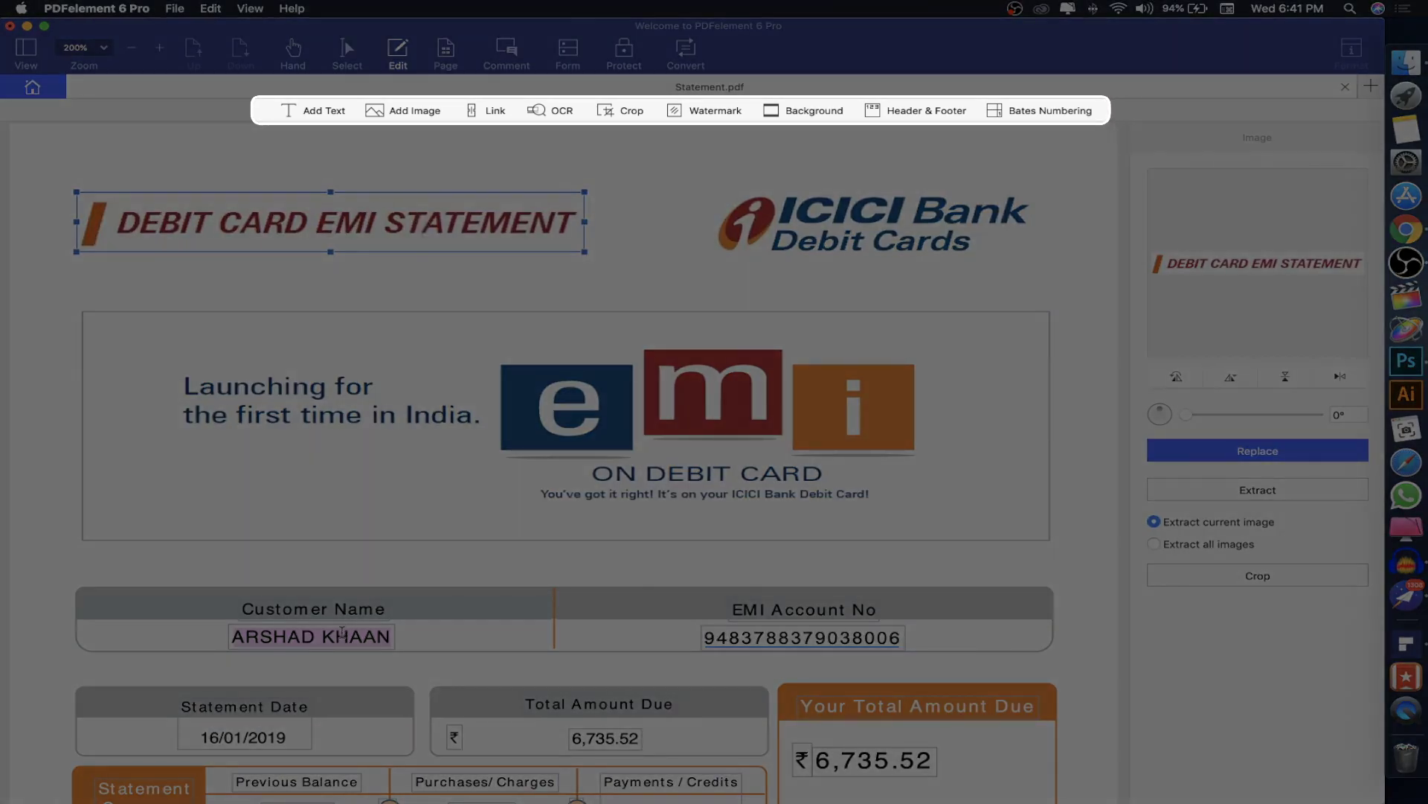
- Move the customer name text box around and drop it back into its field
{"action": "left_click", "coordinate": [347, 633]}
{"action": "mouse_move", "coordinate": [350, 622]}
{"action": "left_mouse_down"}
{"action": "mouse_move", "coordinate": [361, 440]}
{"action": "mouse_move", "coordinate": [99, 491]}
{"action": "left_mouse_up"}
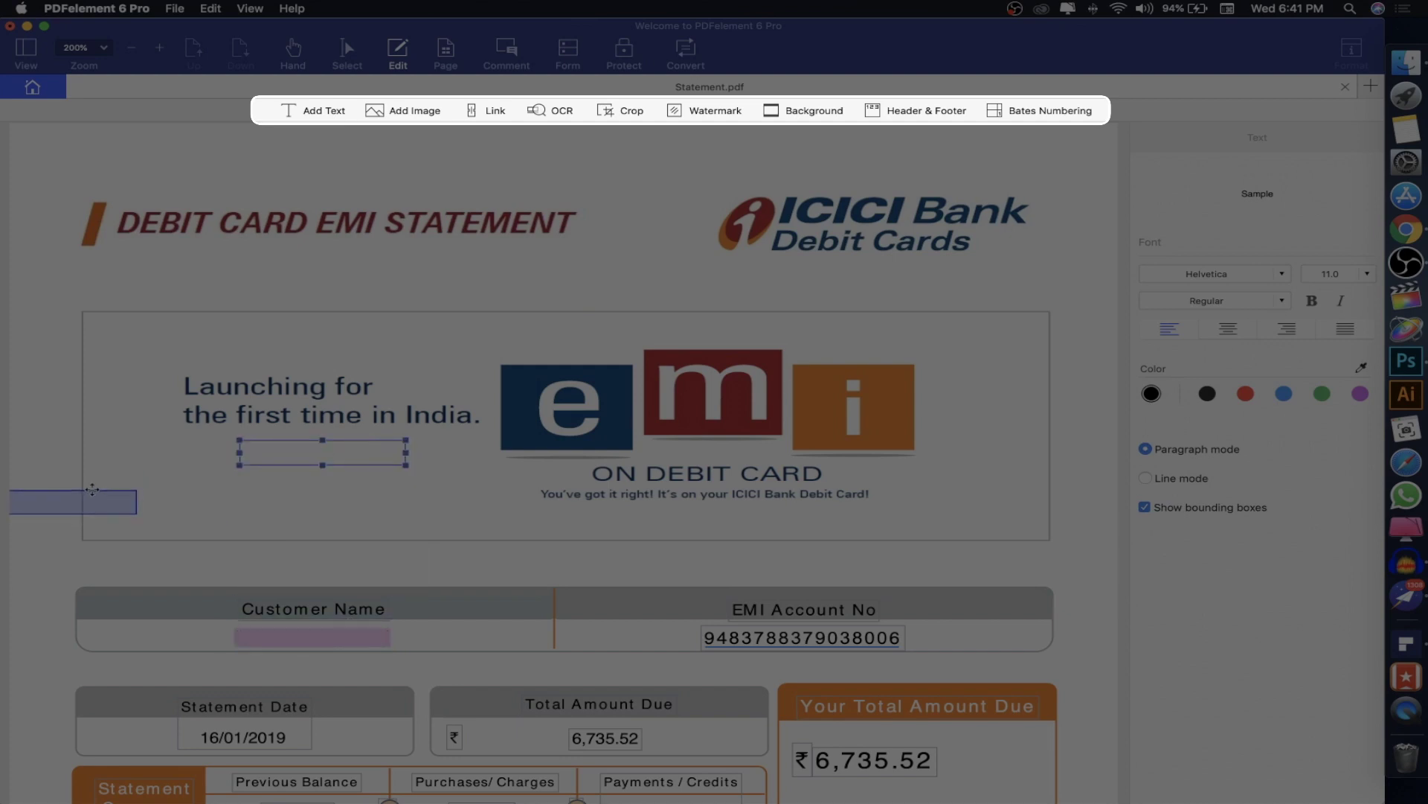
{"action": "left_click_drag", "start_coordinate": [99, 491], "coordinate": [186, 554]}
{"action": "left_click_drag", "start_coordinate": [283, 598], "coordinate": [347, 626]}
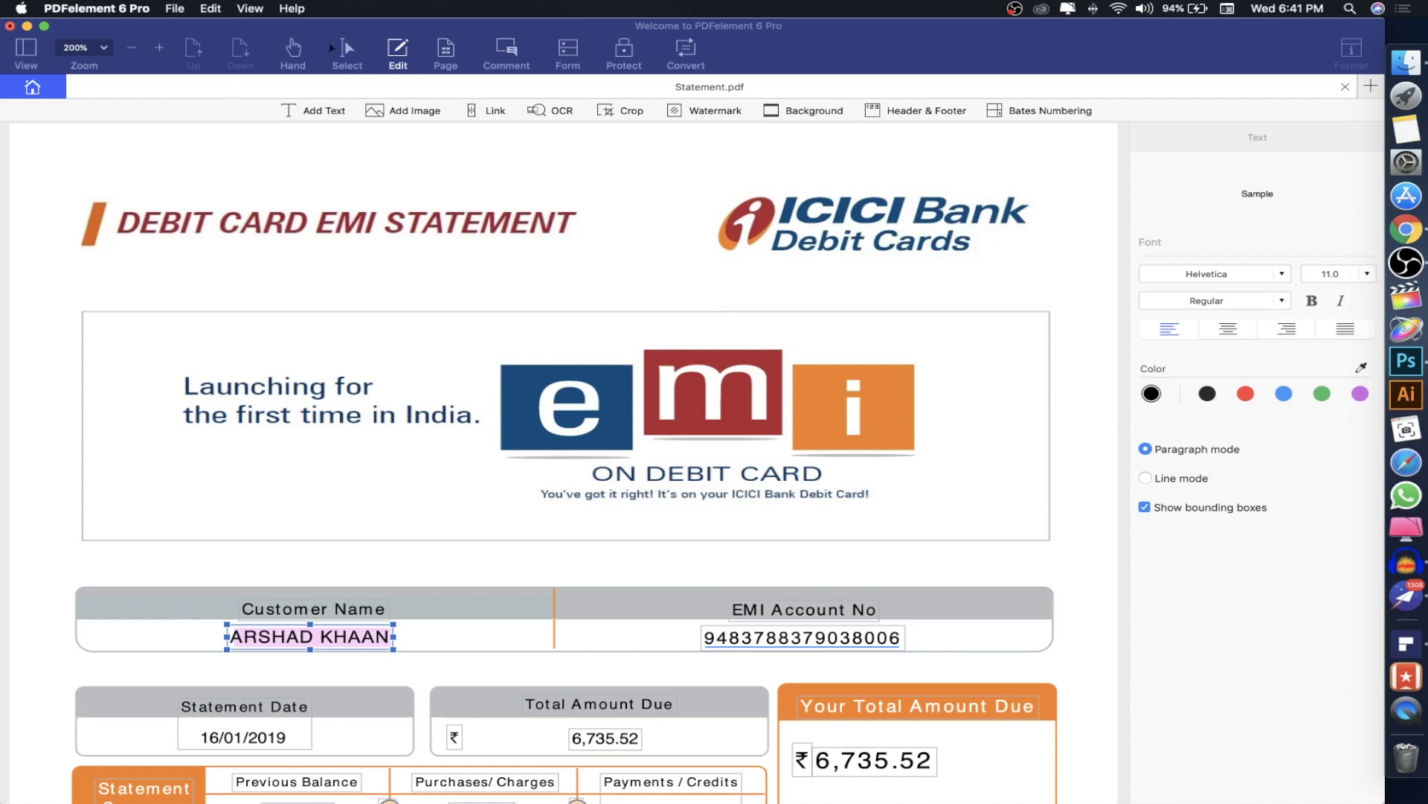
- Add a text box below the statement title, type the author's name and select it
{"action": "left_click", "coordinate": [322, 110]}
{"action": "left_click", "coordinate": [231, 277]}
{"action": "type", "text": "USIF KHALID"}
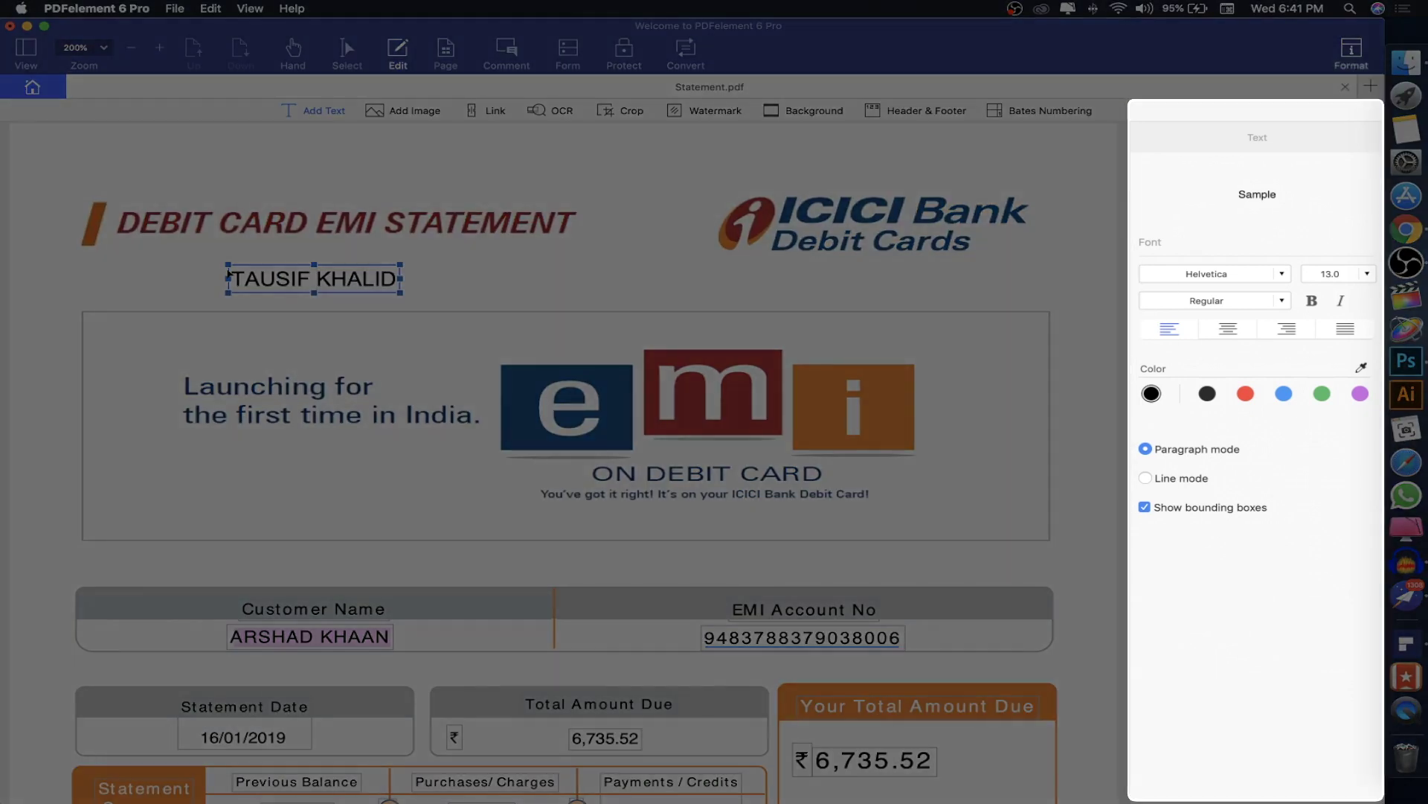
{"action": "key", "text": "super+a"}
- Style the name as red, centred 18 pt Abys and move it under the title on the left
{"action": "left_click", "coordinate": [1283, 280]}
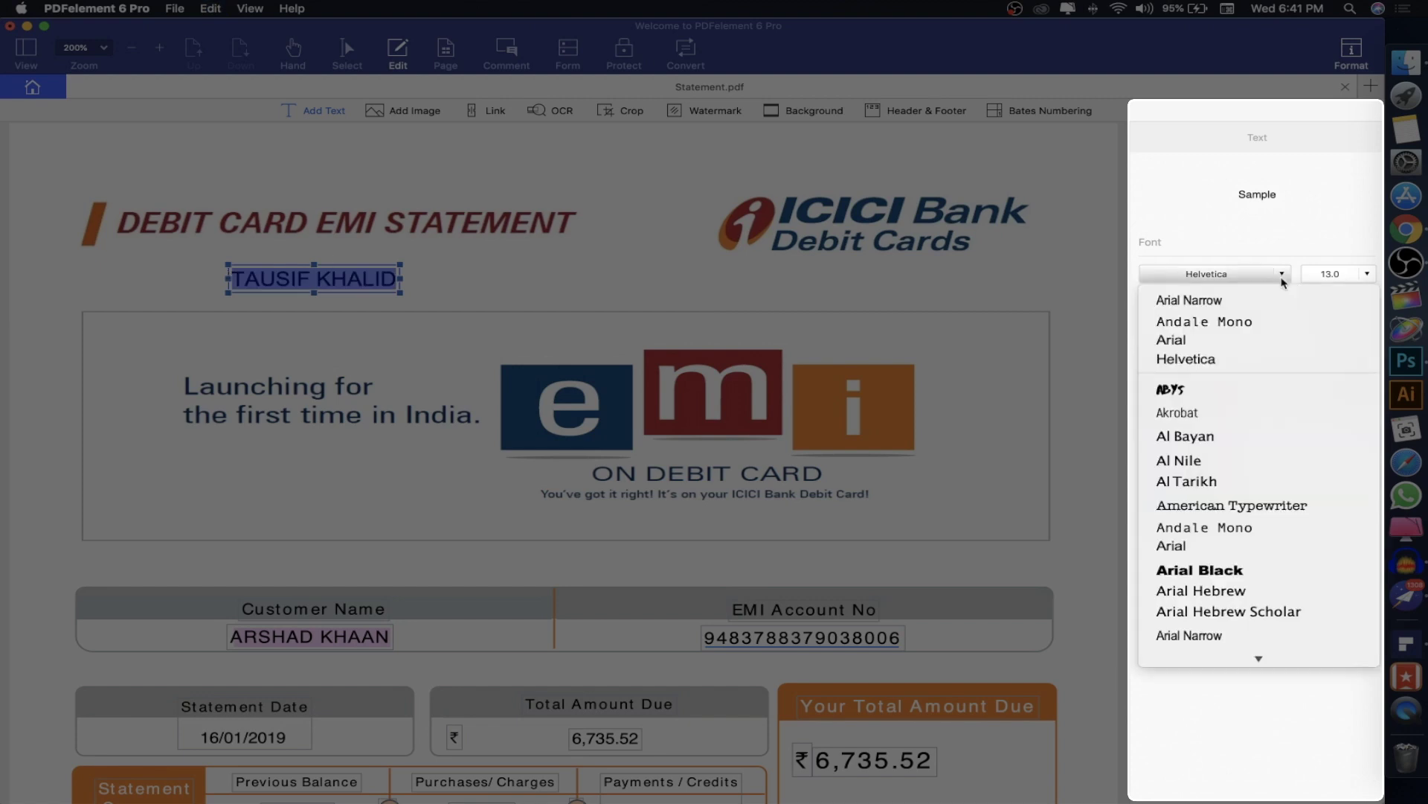
{"action": "left_click", "coordinate": [1271, 396]}
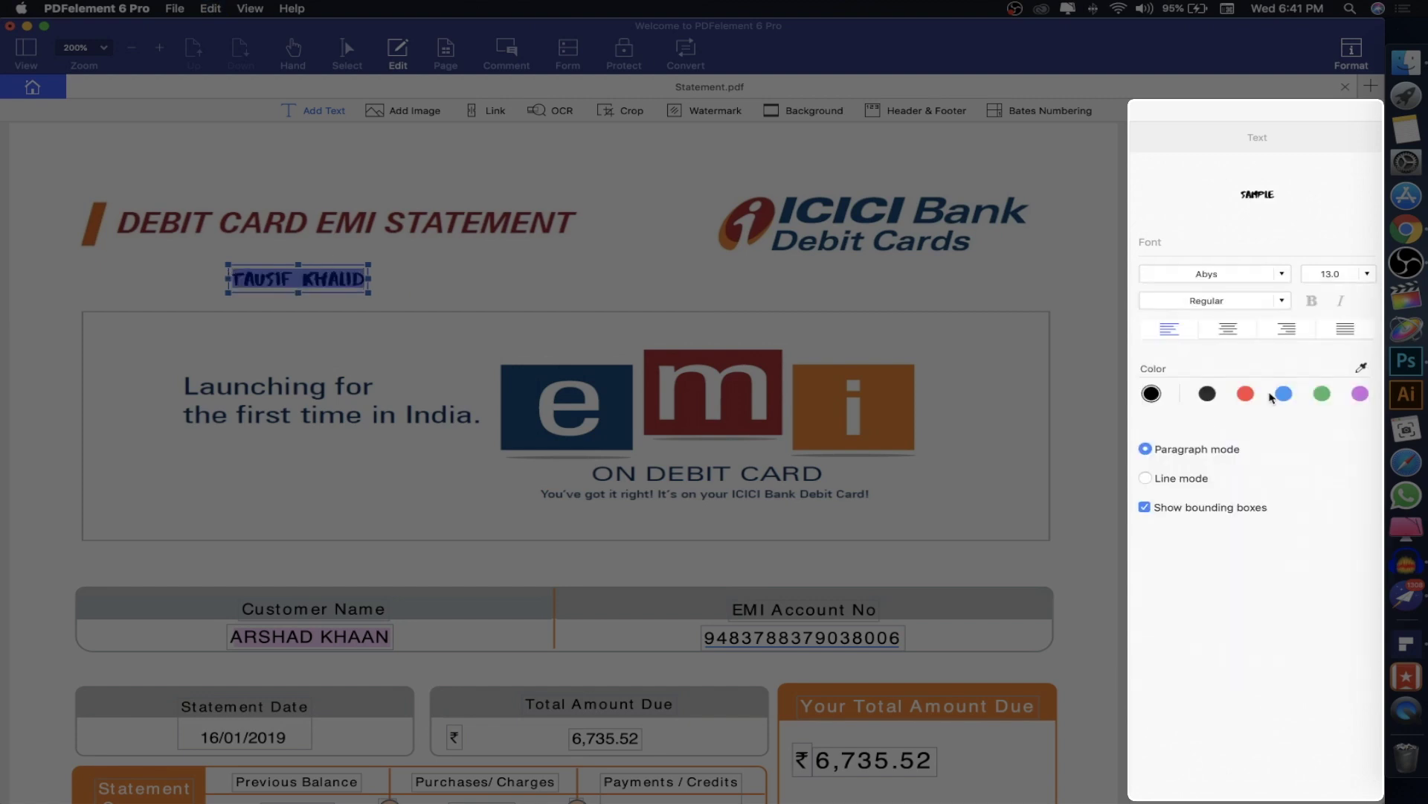
{"action": "left_click", "coordinate": [1367, 274]}
{"action": "left_click", "coordinate": [1331, 396]}
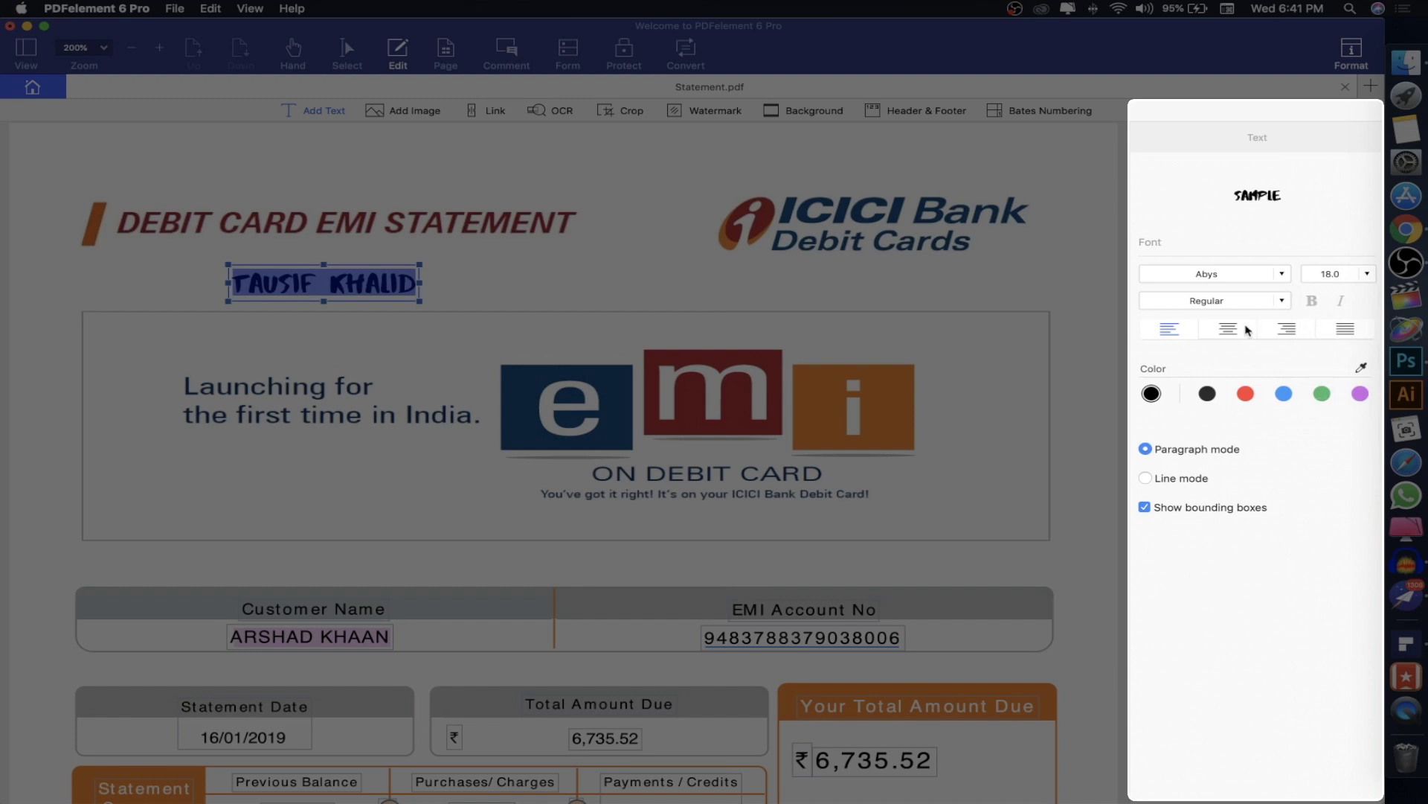
{"action": "left_click", "coordinate": [1228, 328]}
{"action": "left_click", "coordinate": [1246, 394]}
{"action": "left_click", "coordinate": [700, 283]}
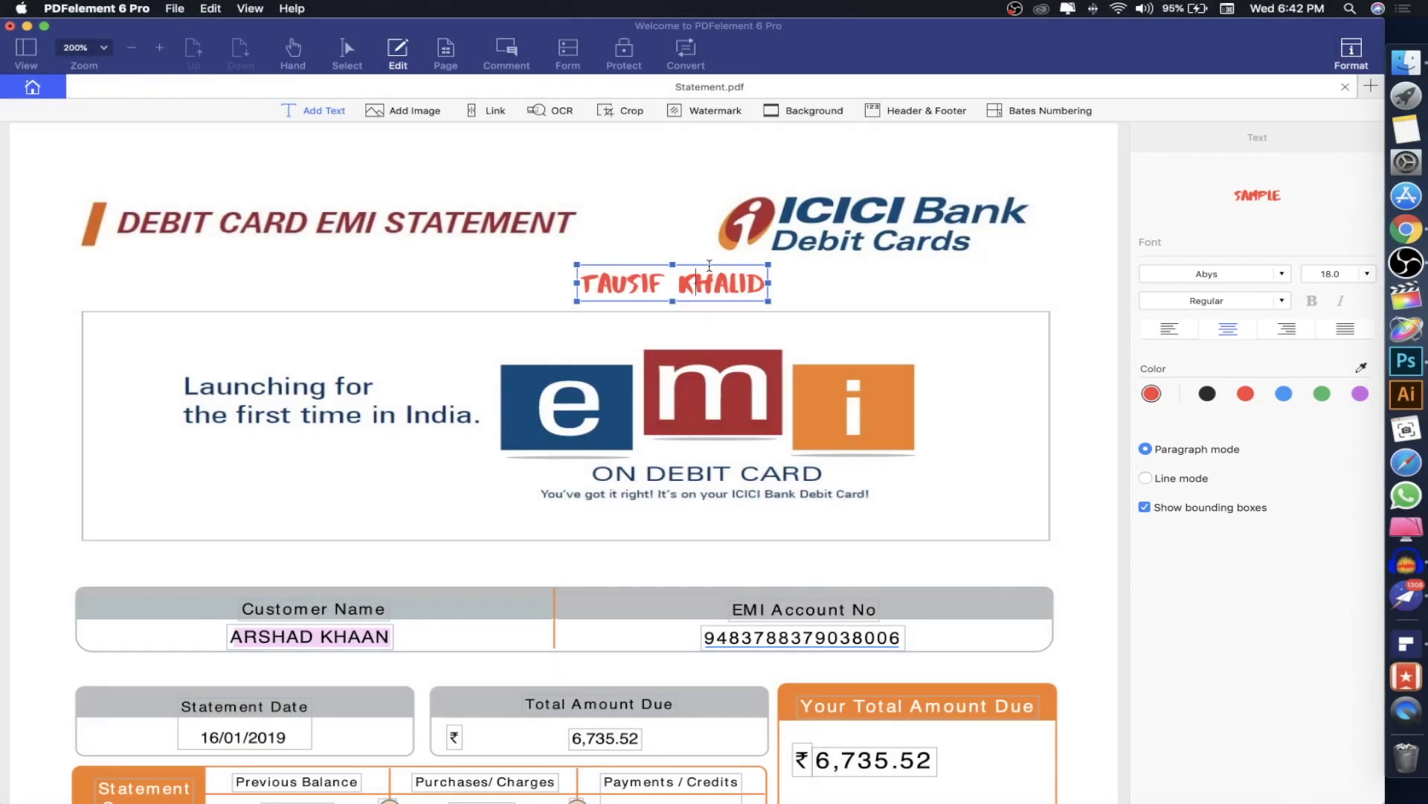
{"action": "left_click_drag", "start_coordinate": [709, 264], "coordinate": [378, 253]}
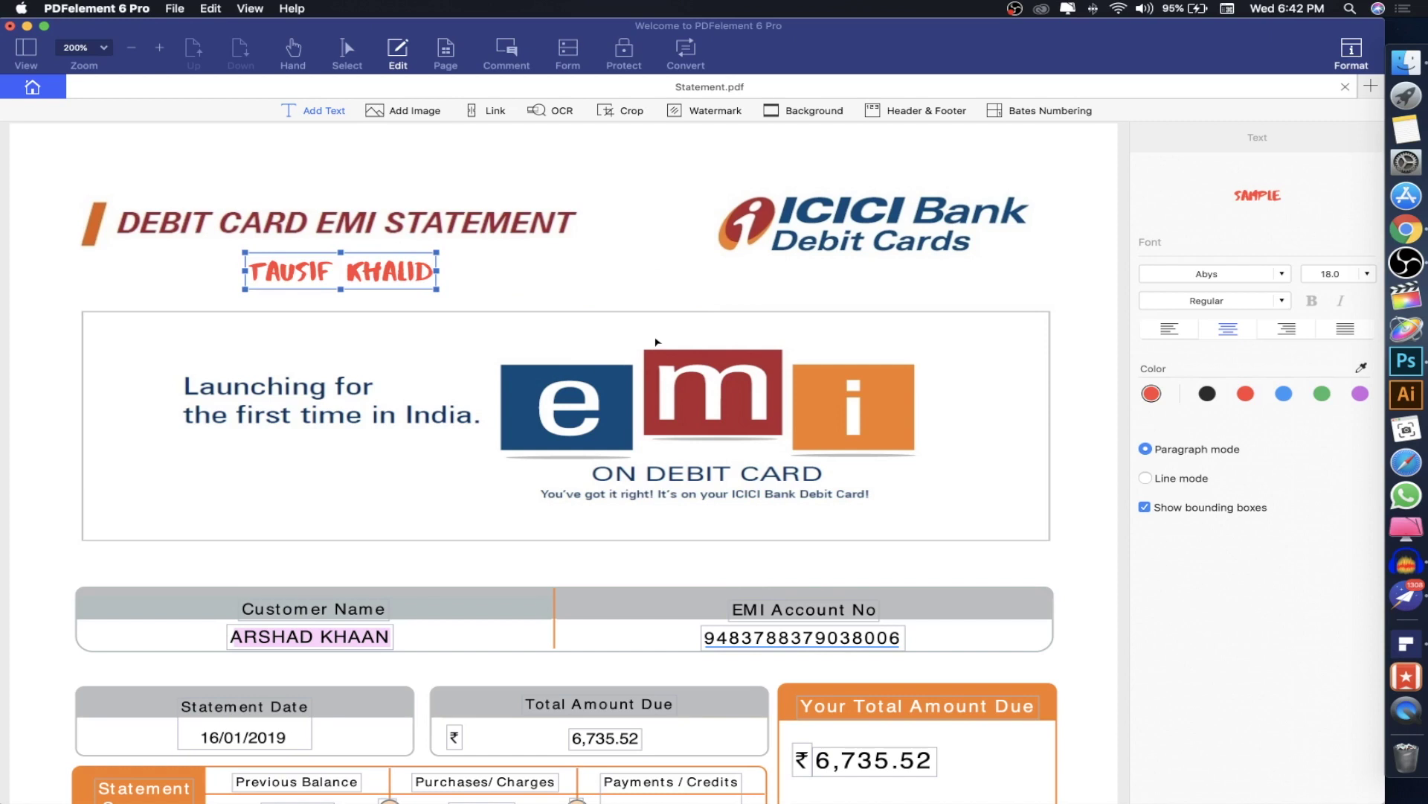
- Select the ICICI Bank logo and choose the Billi4You image as its replacement
{"action": "left_click", "coordinate": [878, 234]}
{"action": "left_click", "coordinate": [558, 246]}
{"action": "left_click", "coordinate": [1036, 401]}
- Resize and drag the Billi4You image into the top-right corner where the bank logo was
{"action": "scroll", "coordinate": [1047, 515], "scroll_direction": "down", "scroll_amount": 3}
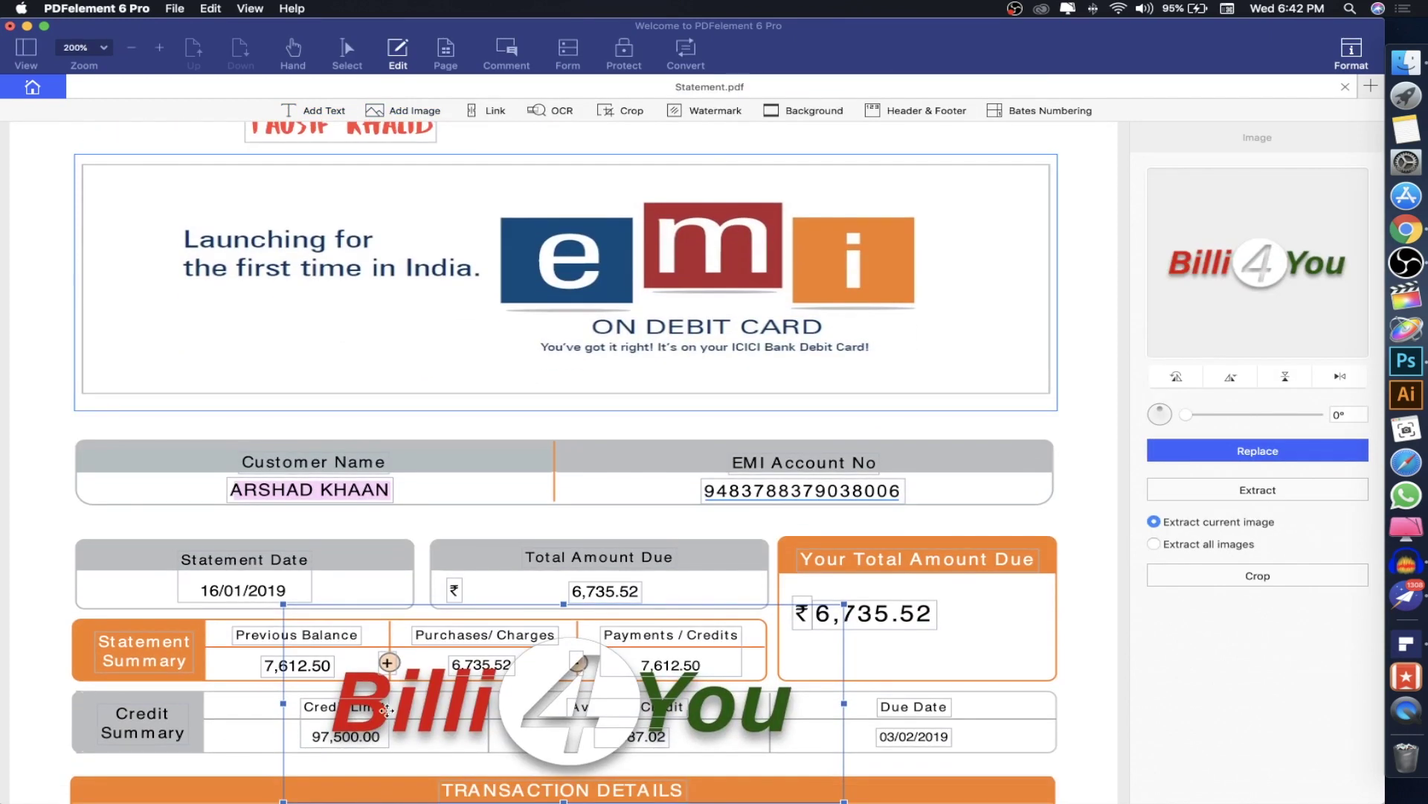
{"action": "left_click_drag", "start_coordinate": [283, 605], "coordinate": [514, 696]}
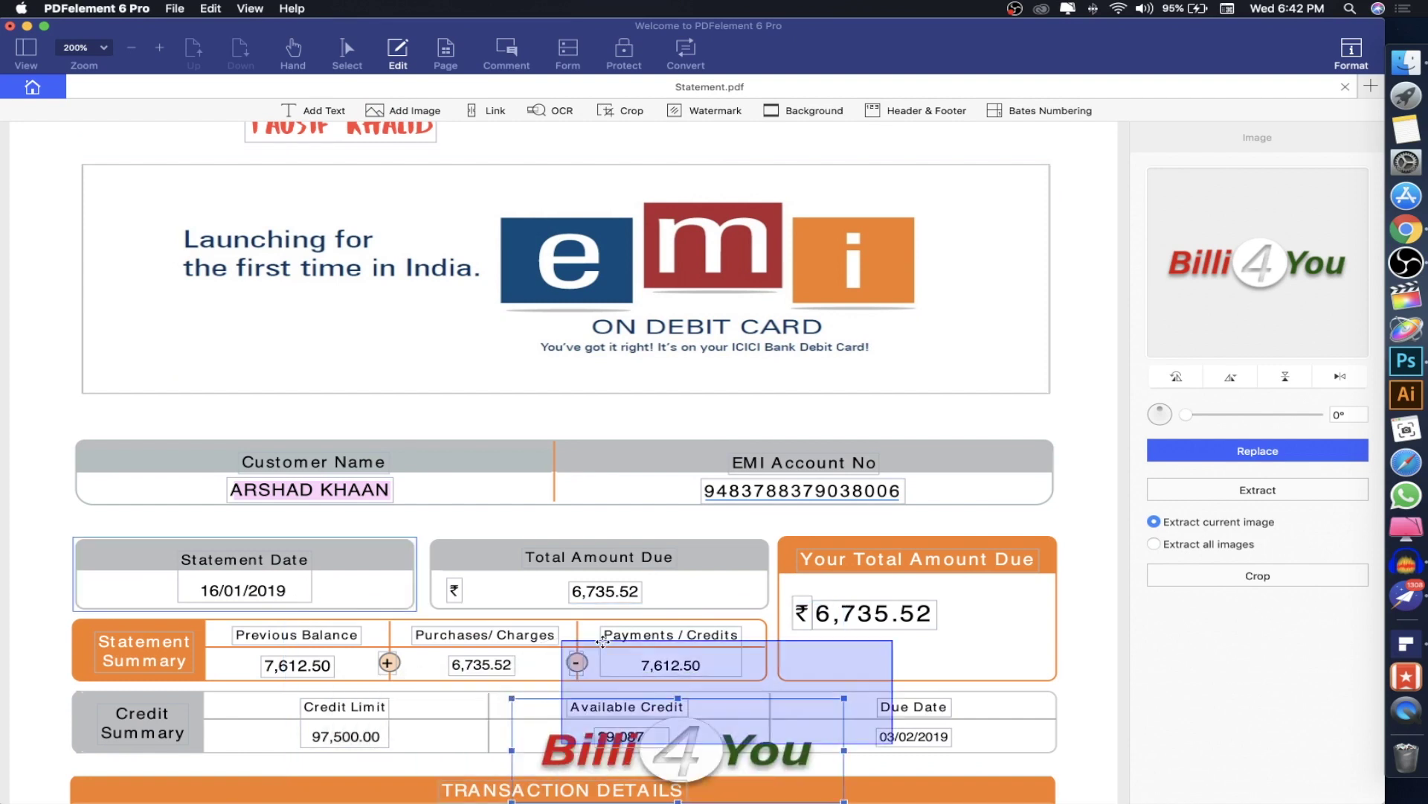
{"action": "left_click_drag", "start_coordinate": [677, 744], "coordinate": [938, 260]}
{"action": "scroll", "coordinate": [938, 260], "scroll_direction": "up", "scroll_amount": 3}
{"action": "left_click_drag", "start_coordinate": [912, 436], "coordinate": [866, 260]}
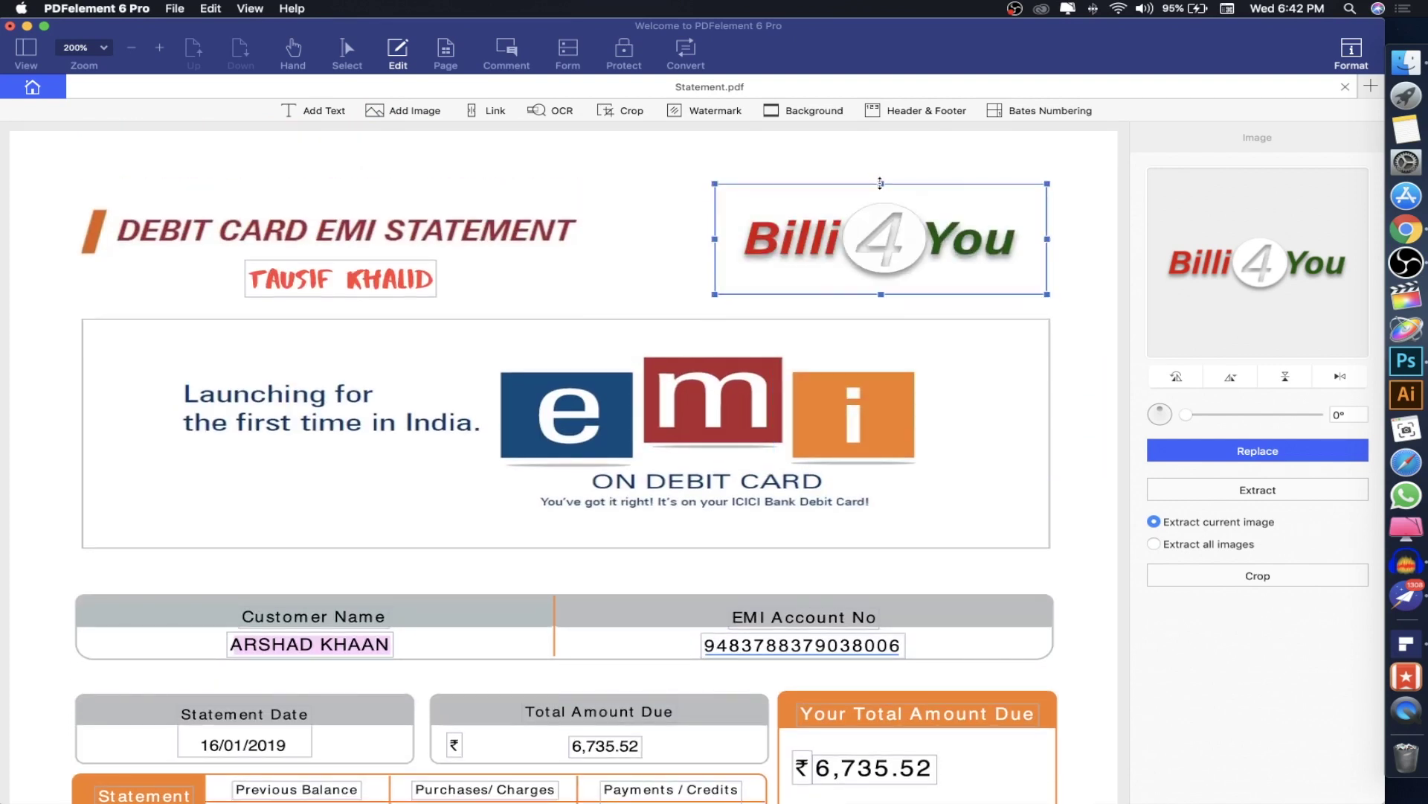
{"action": "left_click_drag", "start_coordinate": [902, 210], "coordinate": [889, 199]}
{"action": "left_click", "coordinate": [1061, 273]}
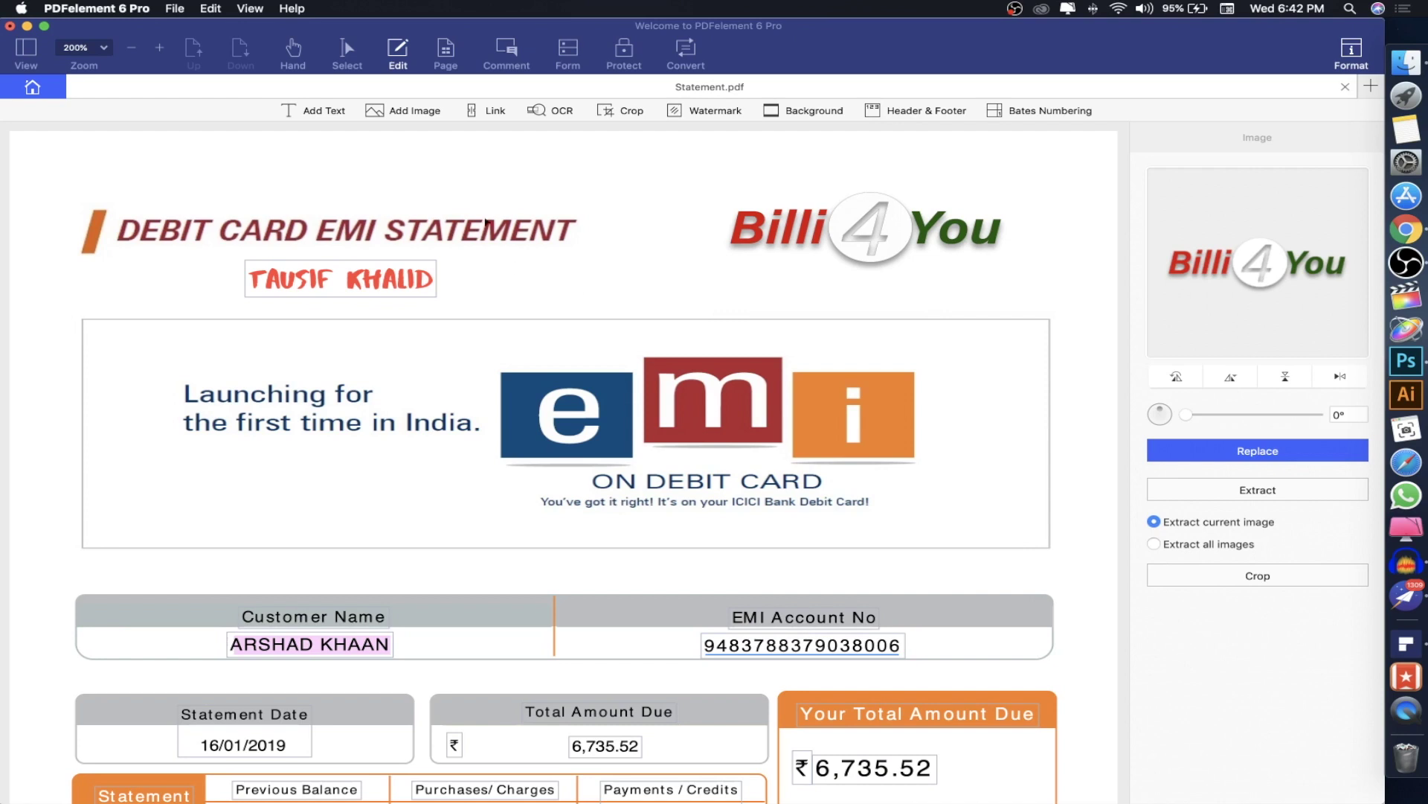
{"action": "left_click", "coordinate": [490, 117]}
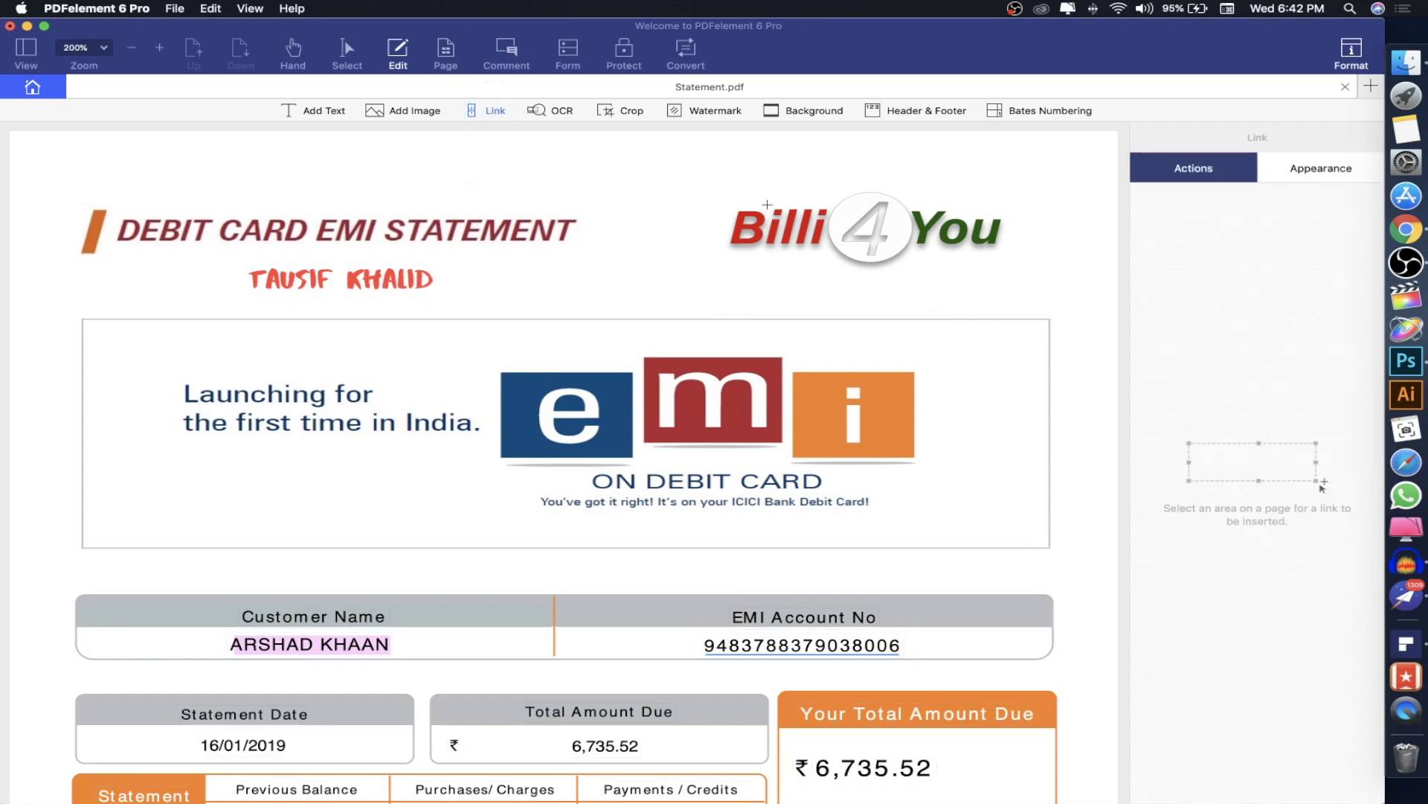
{"action": "left_click_drag", "start_coordinate": [707, 172], "coordinate": [1020, 292]}
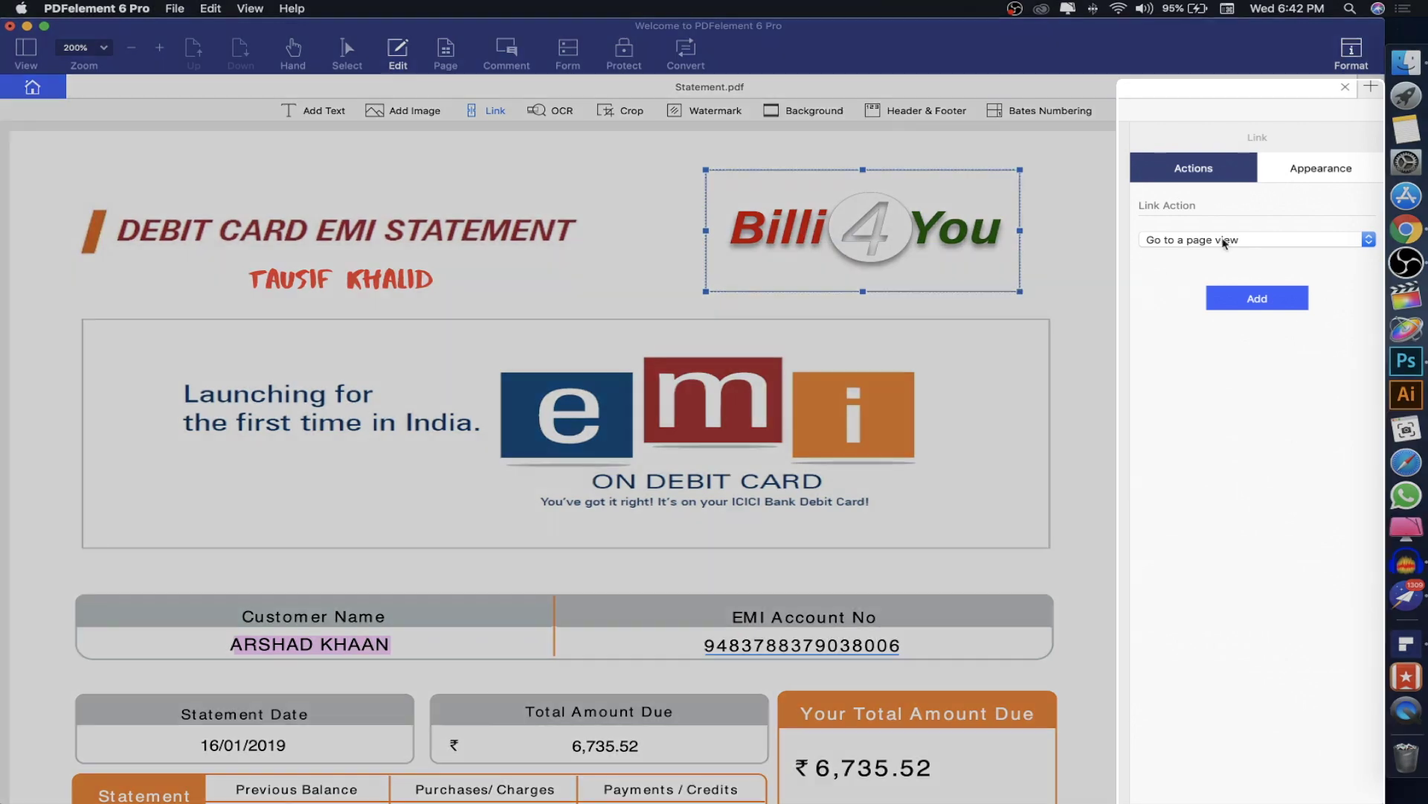
{"action": "left_click", "coordinate": [1228, 239]}
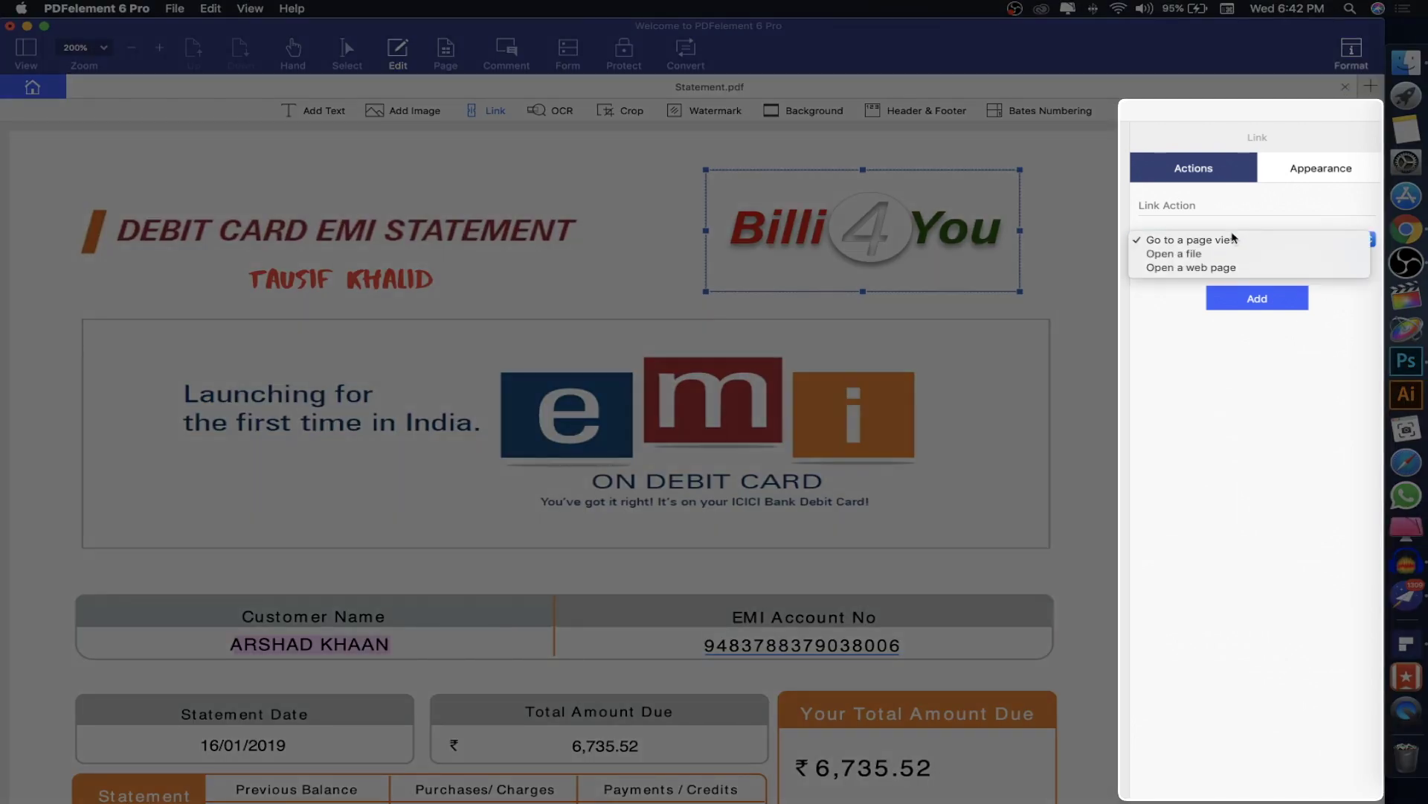
{"action": "left_click", "coordinate": [1234, 269]}
{"action": "type", "text": "https://billi4you."}
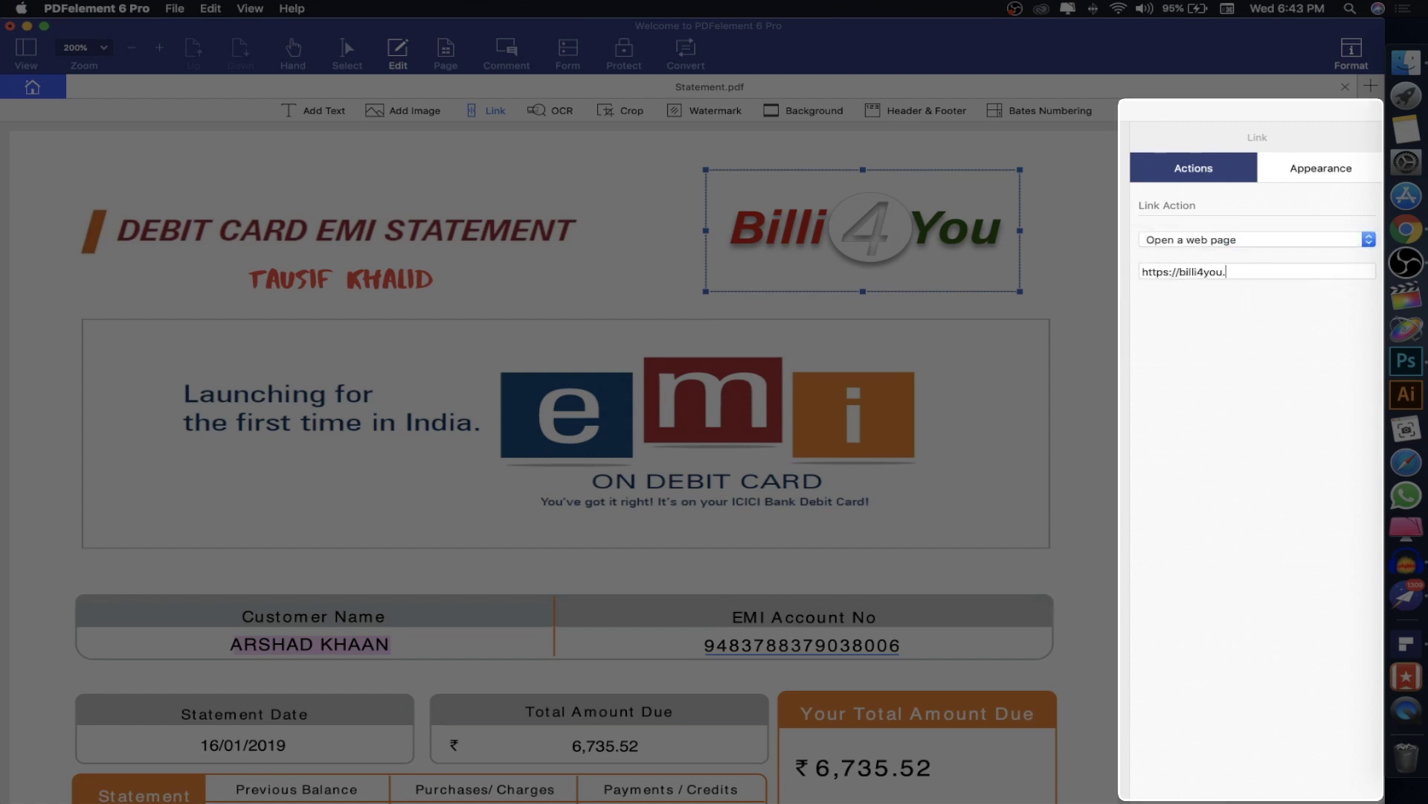
{"action": "type", "text": "in"}
{"action": "key", "text": "Return"}
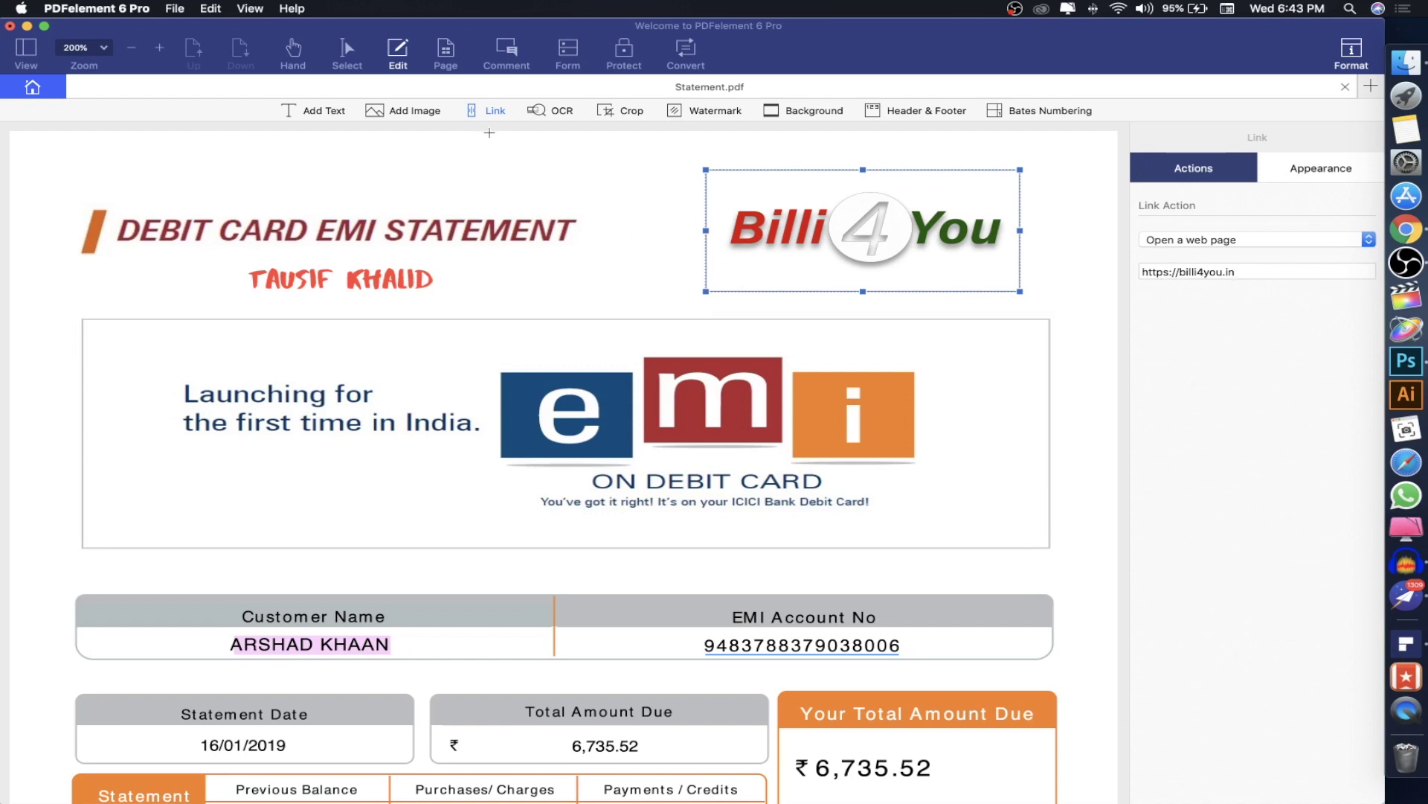
{"action": "left_click", "coordinate": [496, 111]}
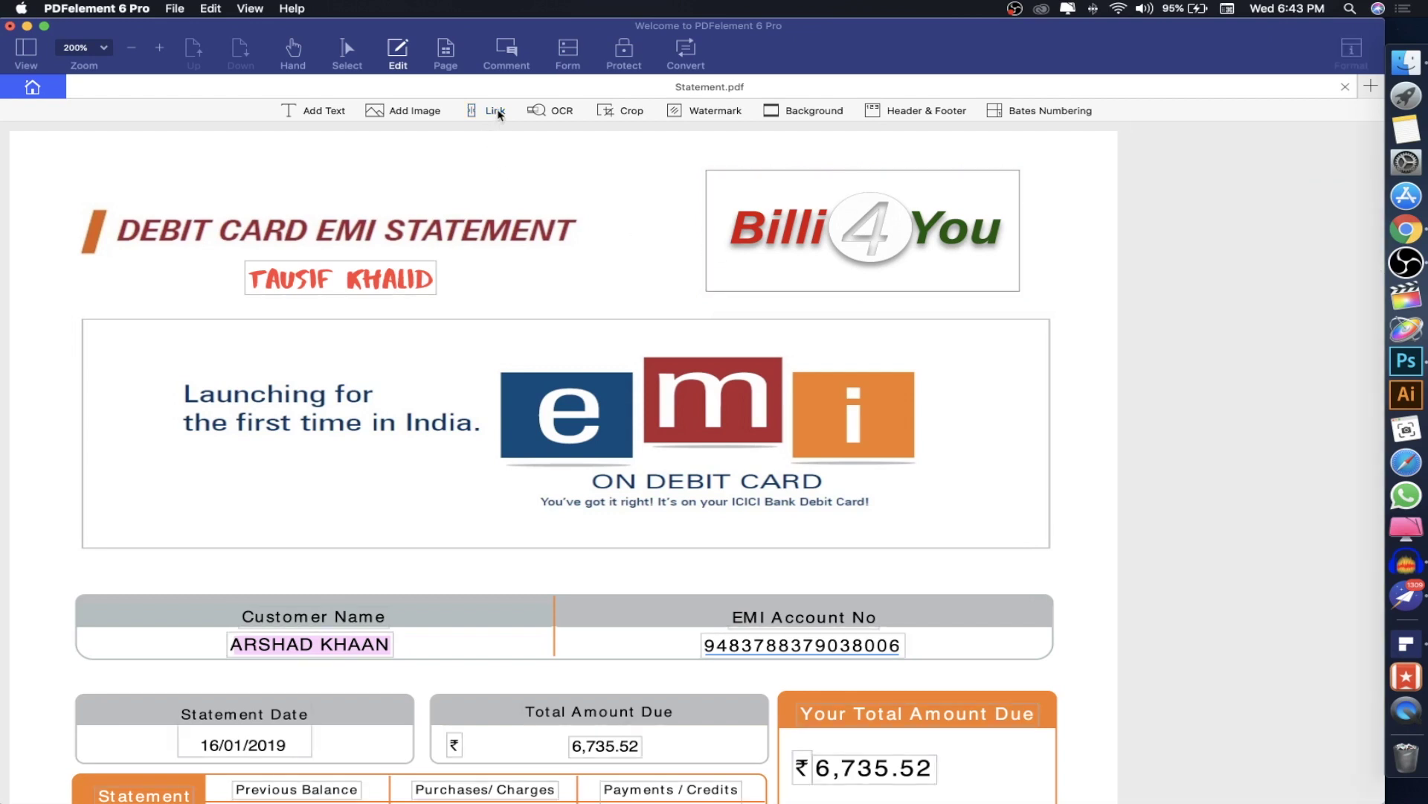
{"action": "left_click", "coordinate": [932, 241]}
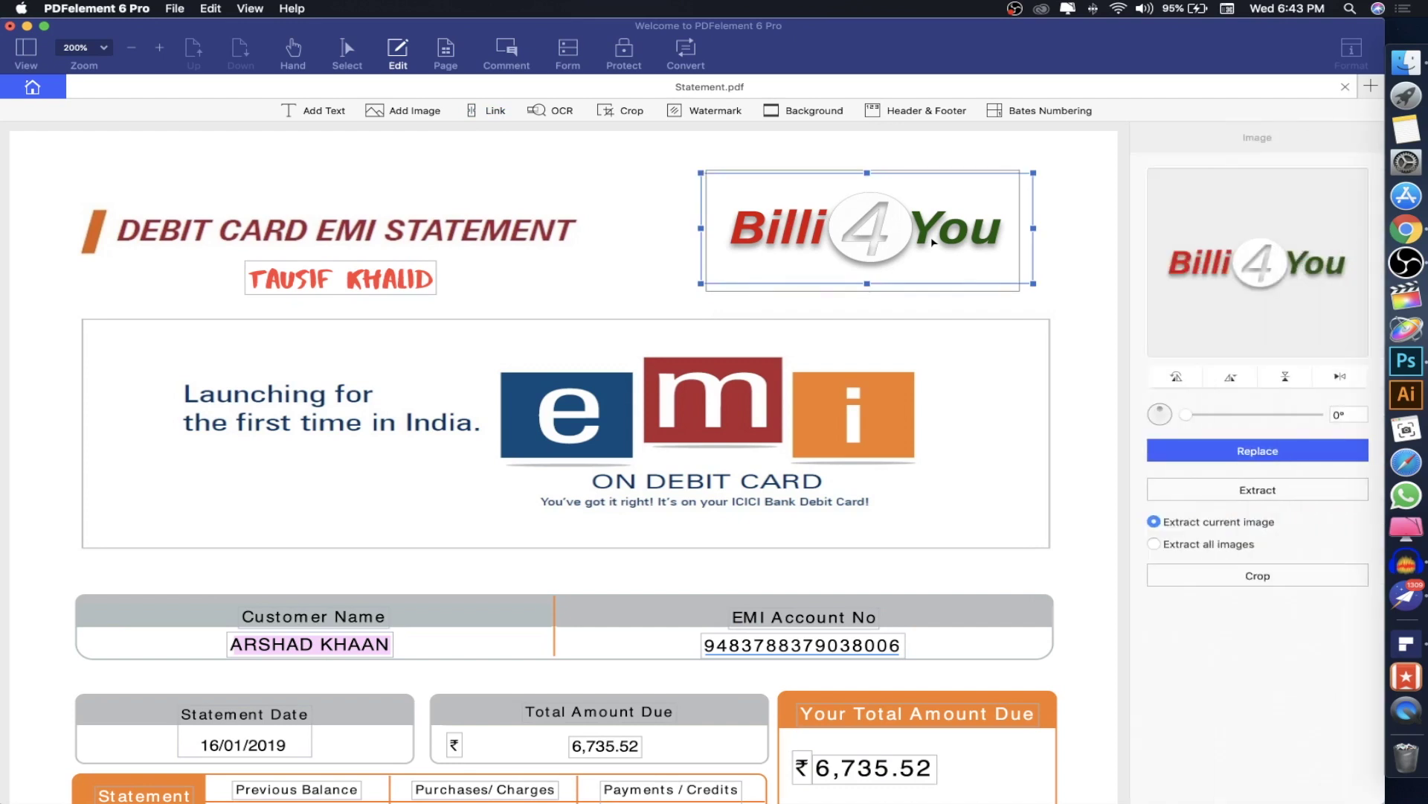
{"action": "left_click", "coordinate": [1077, 254]}
- Add a new image watermark using logo.png as its source
{"action": "left_click", "coordinate": [712, 112]}
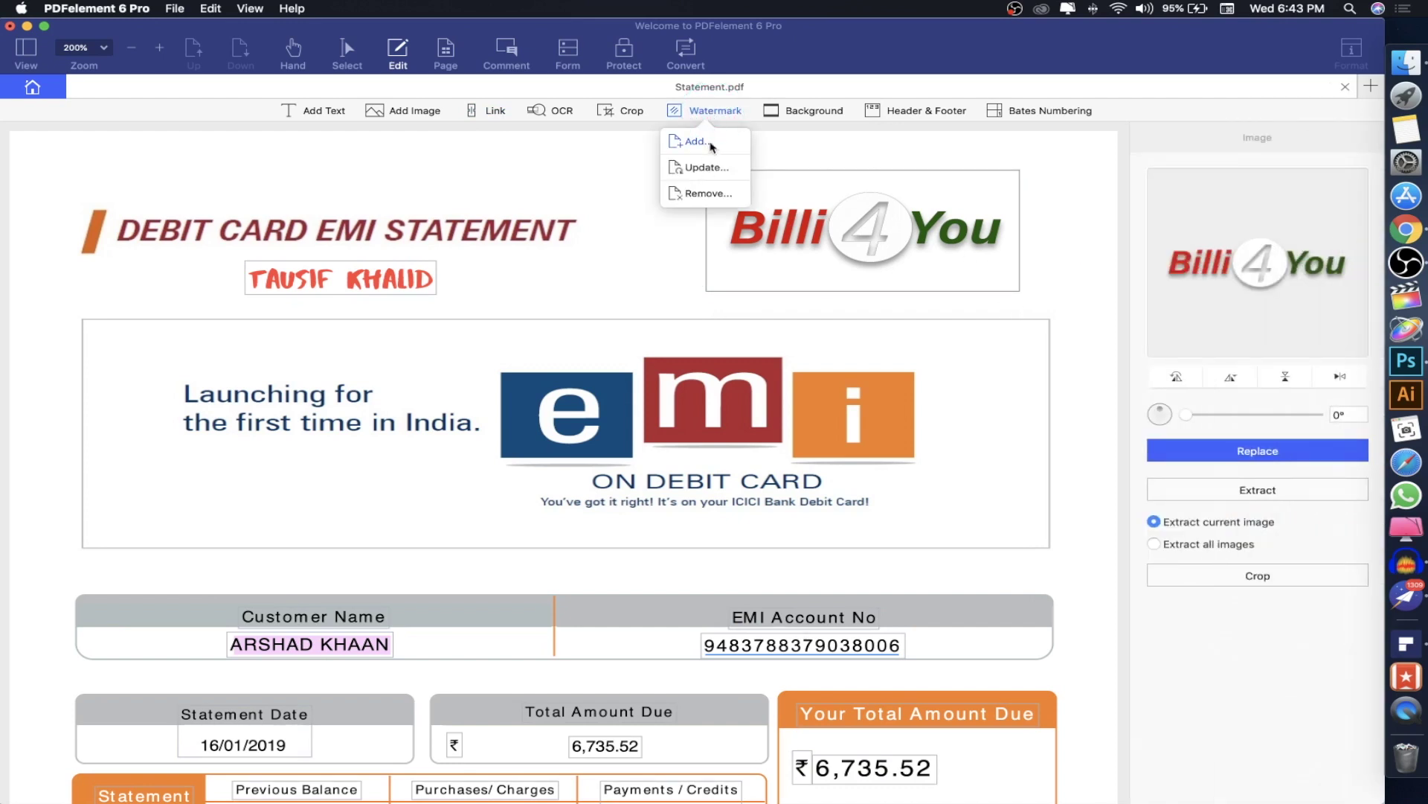
{"action": "left_click", "coordinate": [696, 142]}
{"action": "left_click", "coordinate": [1244, 292]}
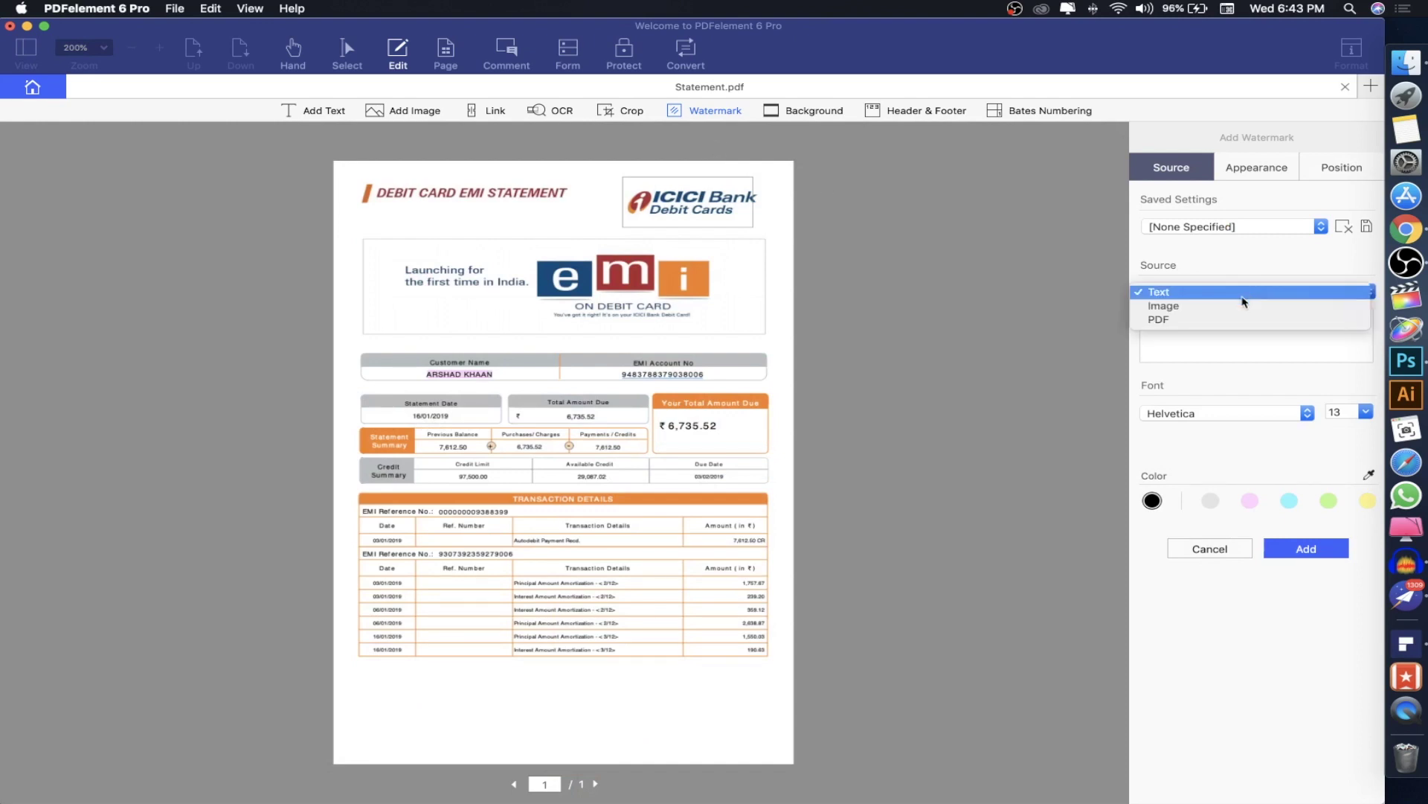
{"action": "left_click", "coordinate": [1244, 306]}
{"action": "left_click", "coordinate": [1321, 331]}
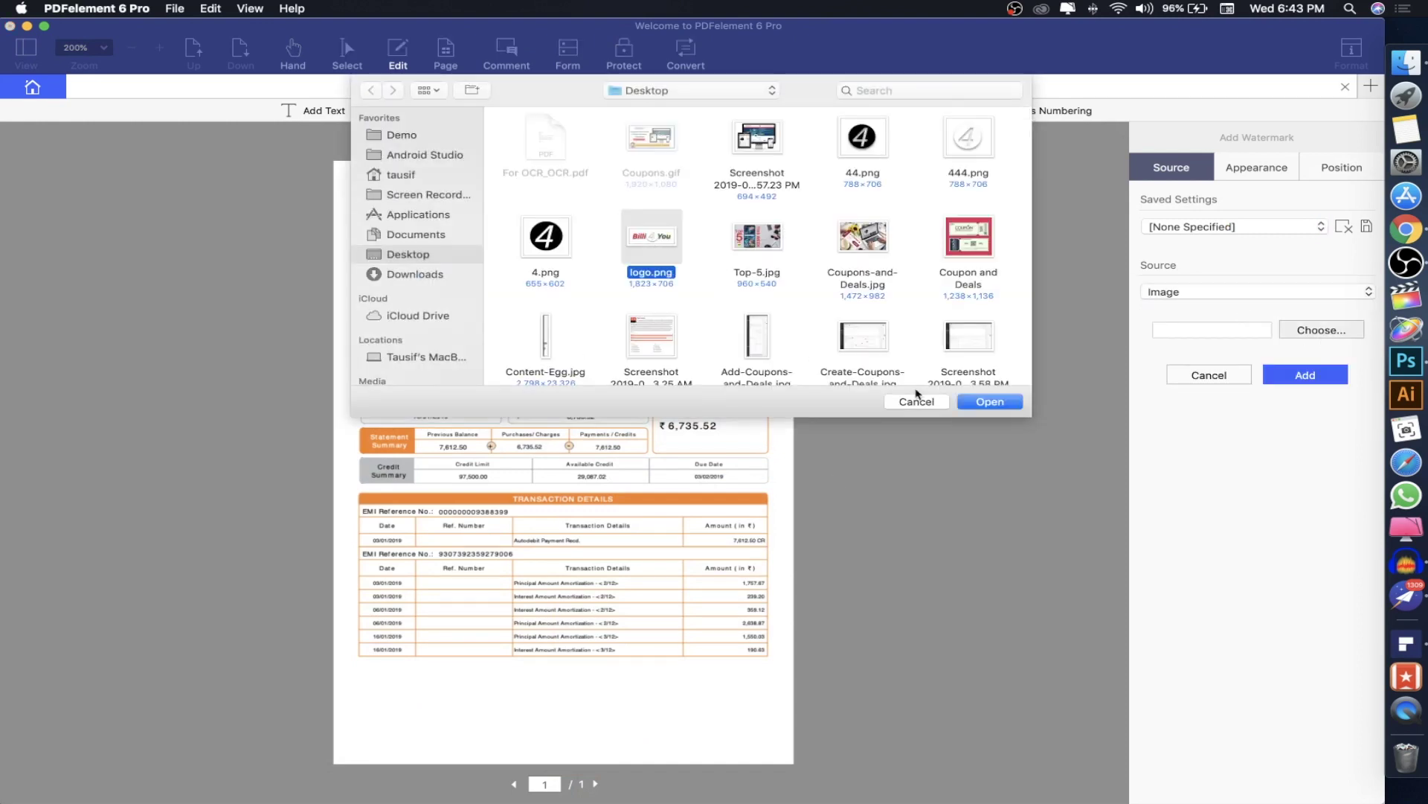
{"action": "left_click", "coordinate": [997, 402]}
{"action": "left_click", "coordinate": [1280, 167]}
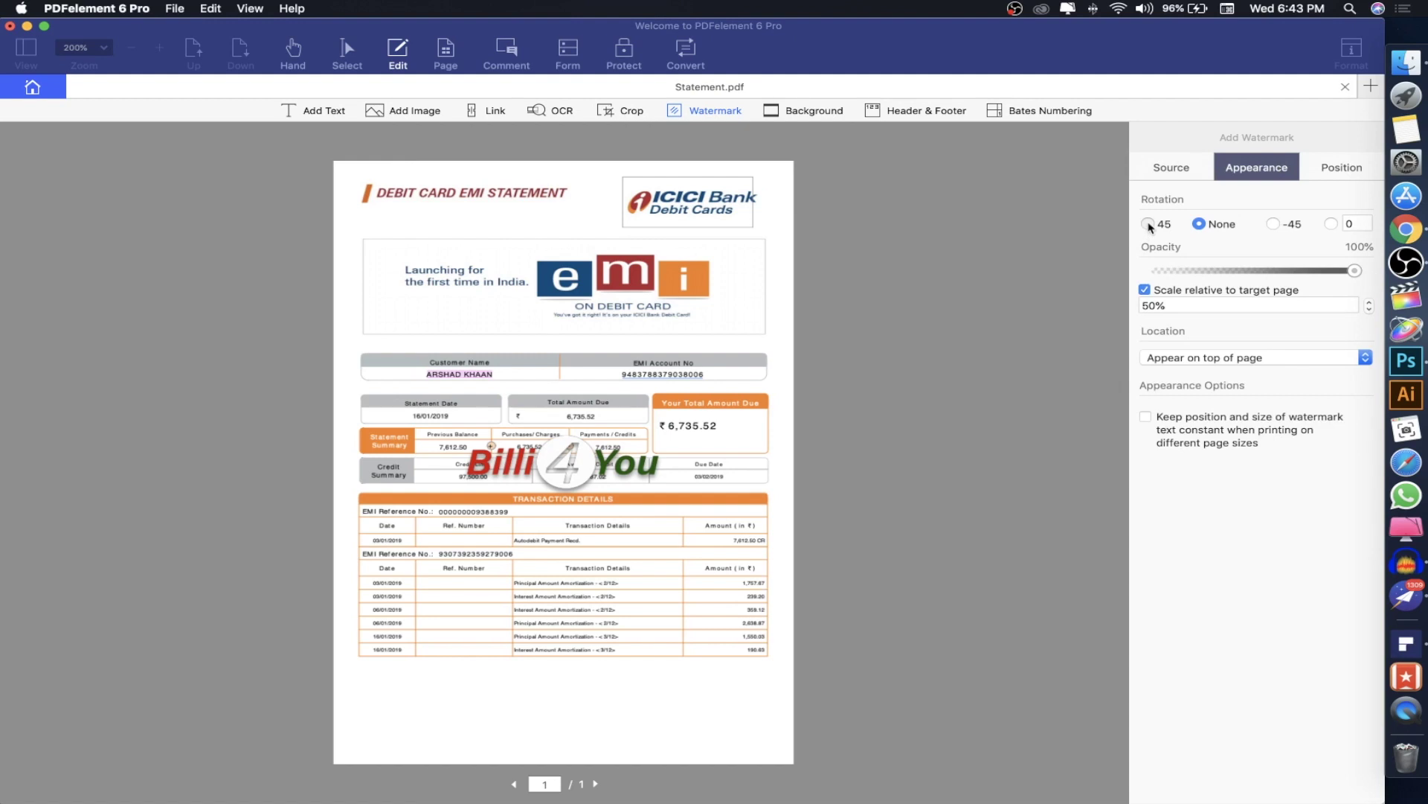
- Tilt the watermark 45 degrees at 43% opacity, then bring up the Demo folder
{"action": "left_click", "coordinate": [1148, 224]}
{"action": "left_click_drag", "start_coordinate": [1355, 270], "coordinate": [1241, 270]}
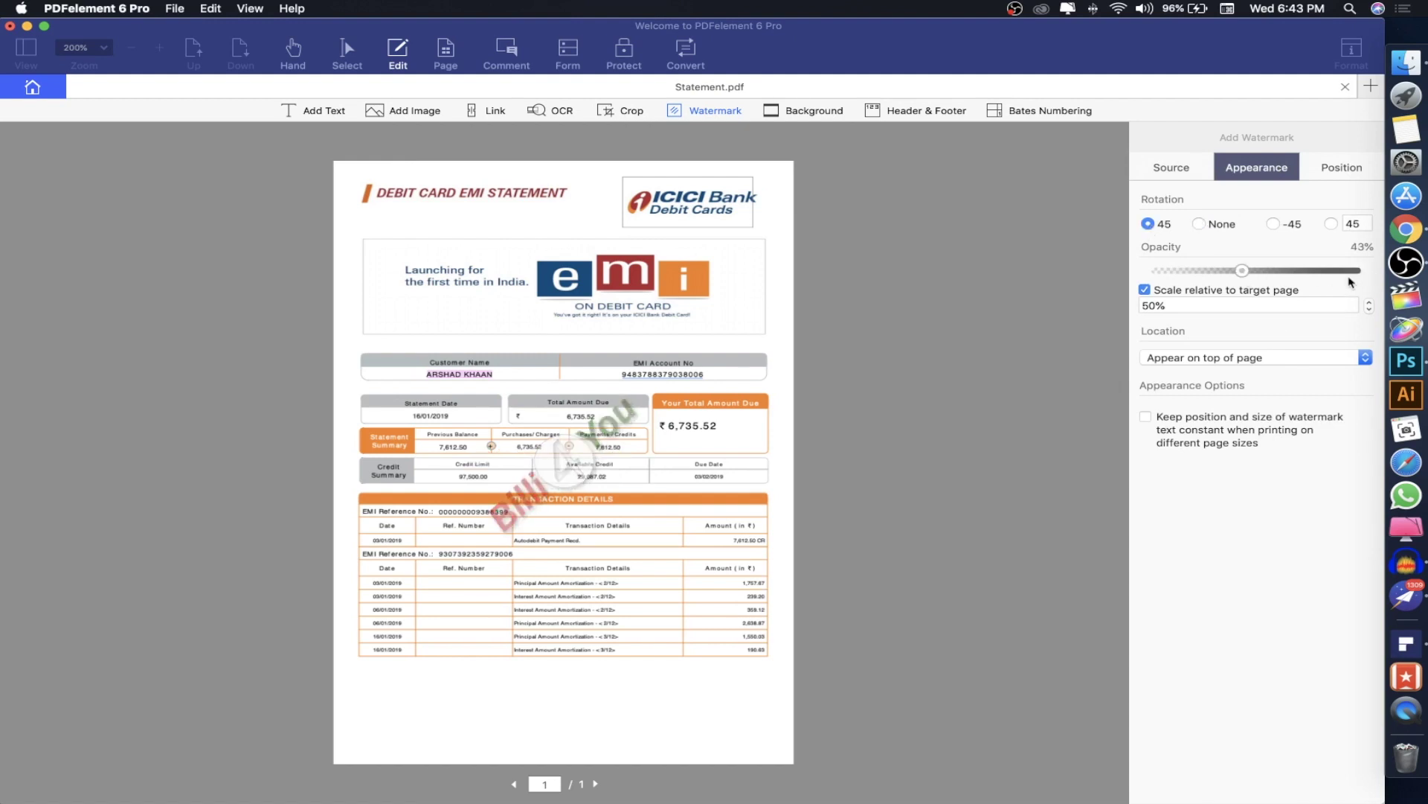
{"action": "left_click", "coordinate": [1341, 167]}
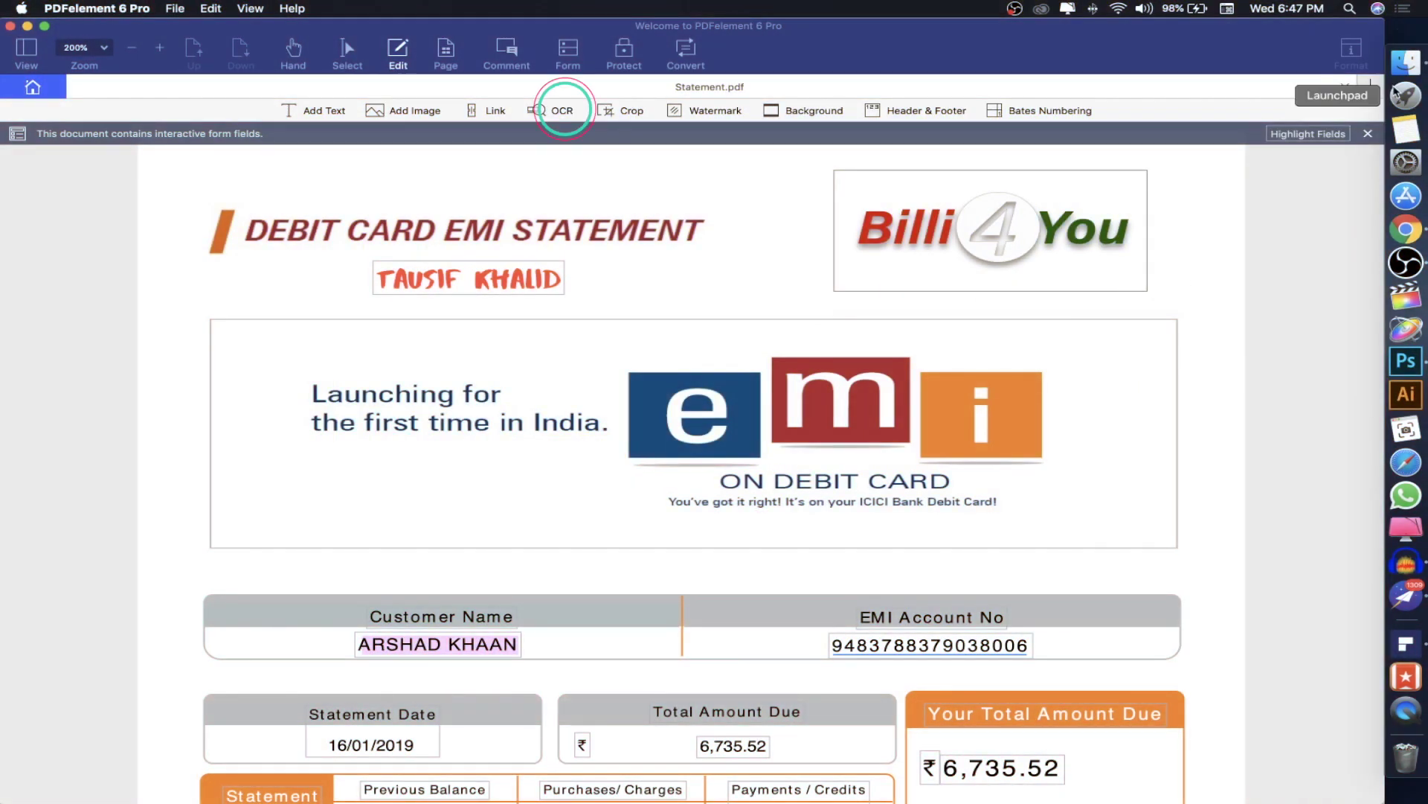
{"action": "left_click", "coordinate": [1406, 64]}
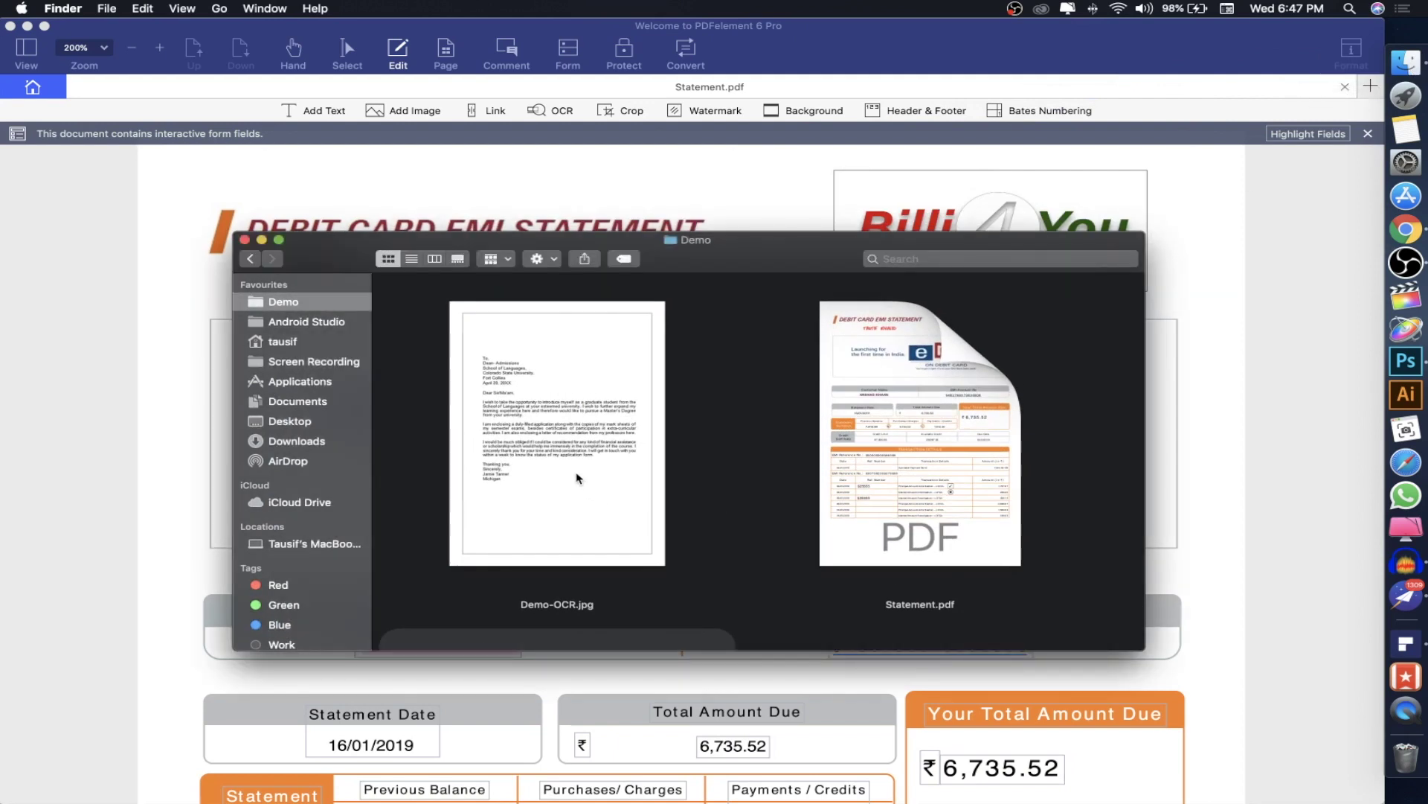
- Drag Demo-OCR.jpg from the Demo folder into PDFelement to open it as Demo-OCR.pdf
{"action": "left_click", "coordinate": [572, 471]}
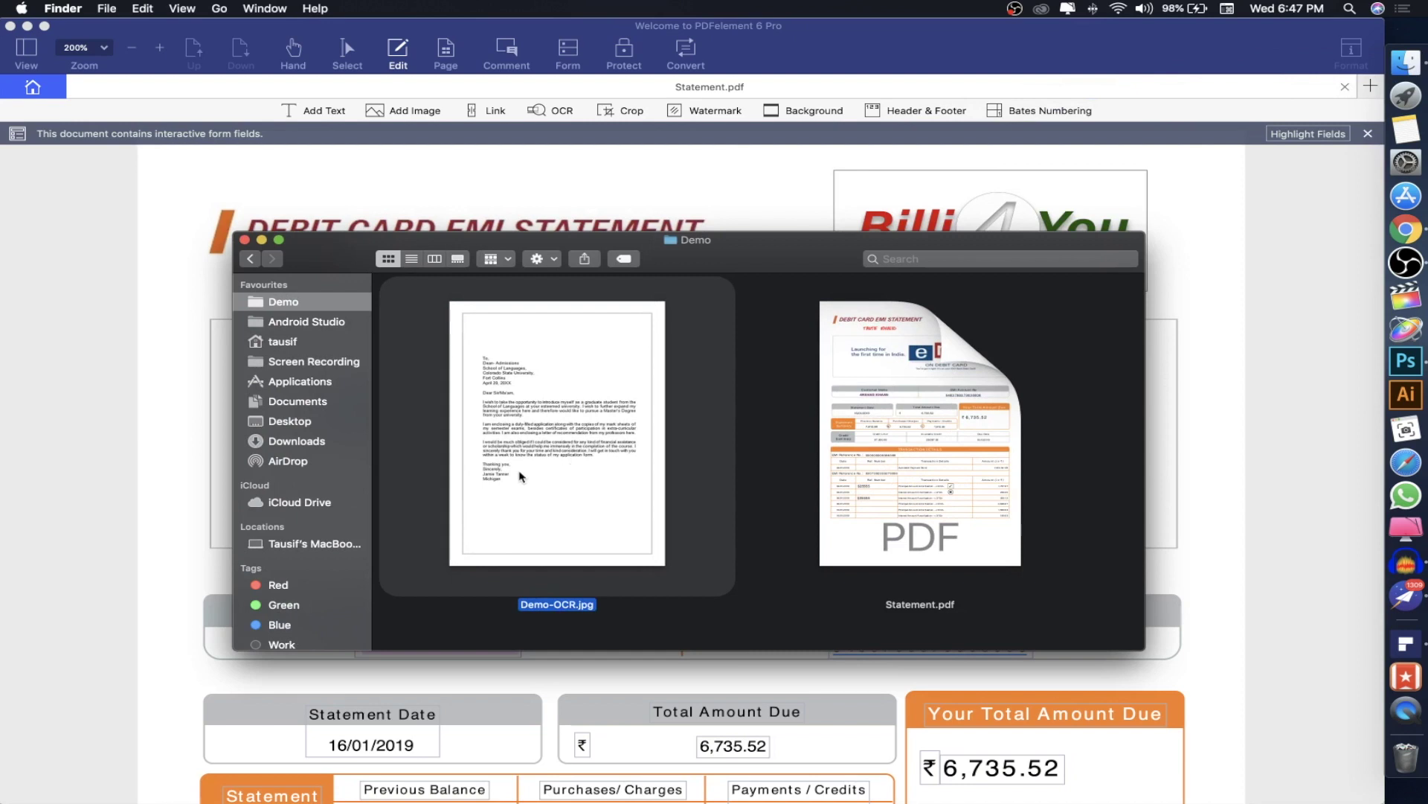
{"action": "left_click_drag", "start_coordinate": [519, 476], "coordinate": [784, 201]}
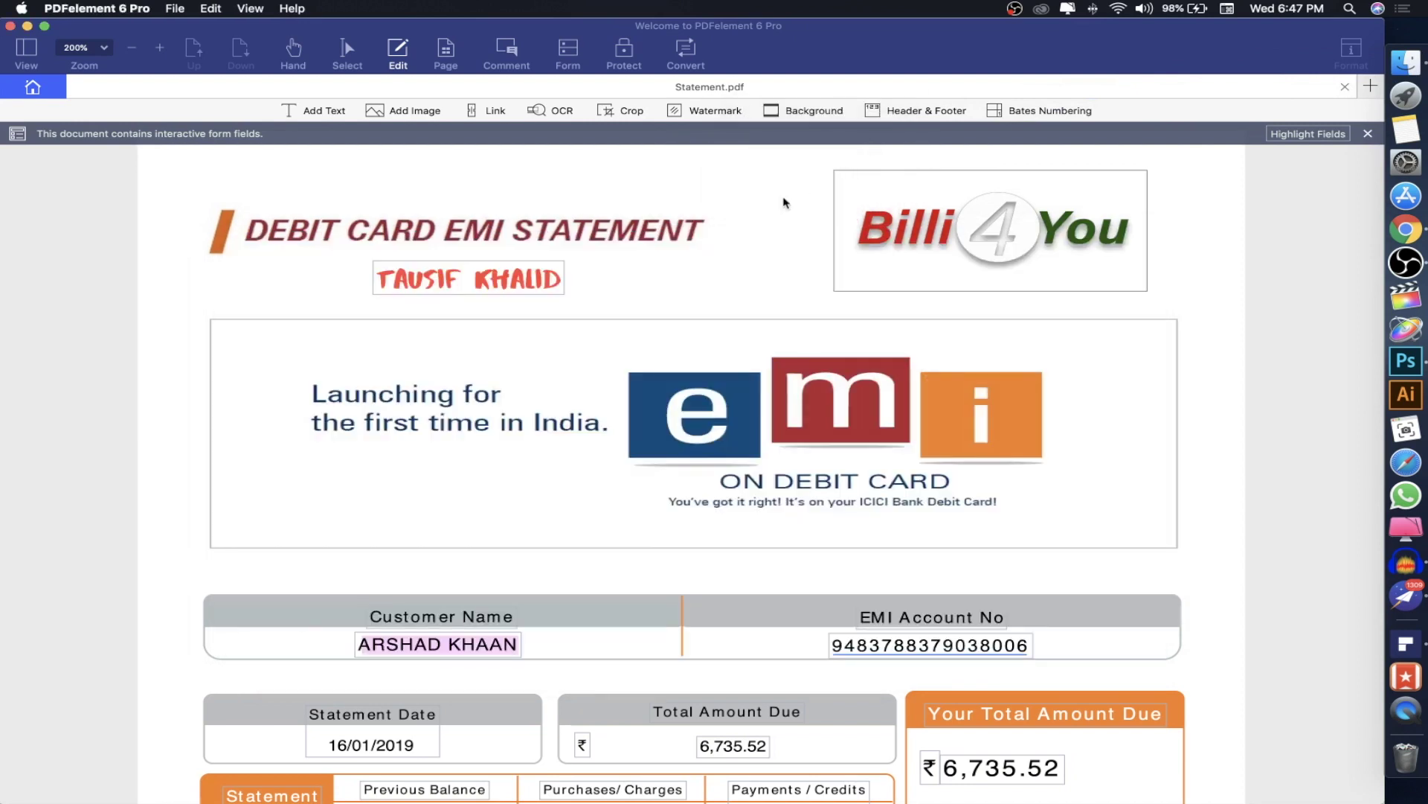
{"action": "left_click", "coordinate": [396, 50]}
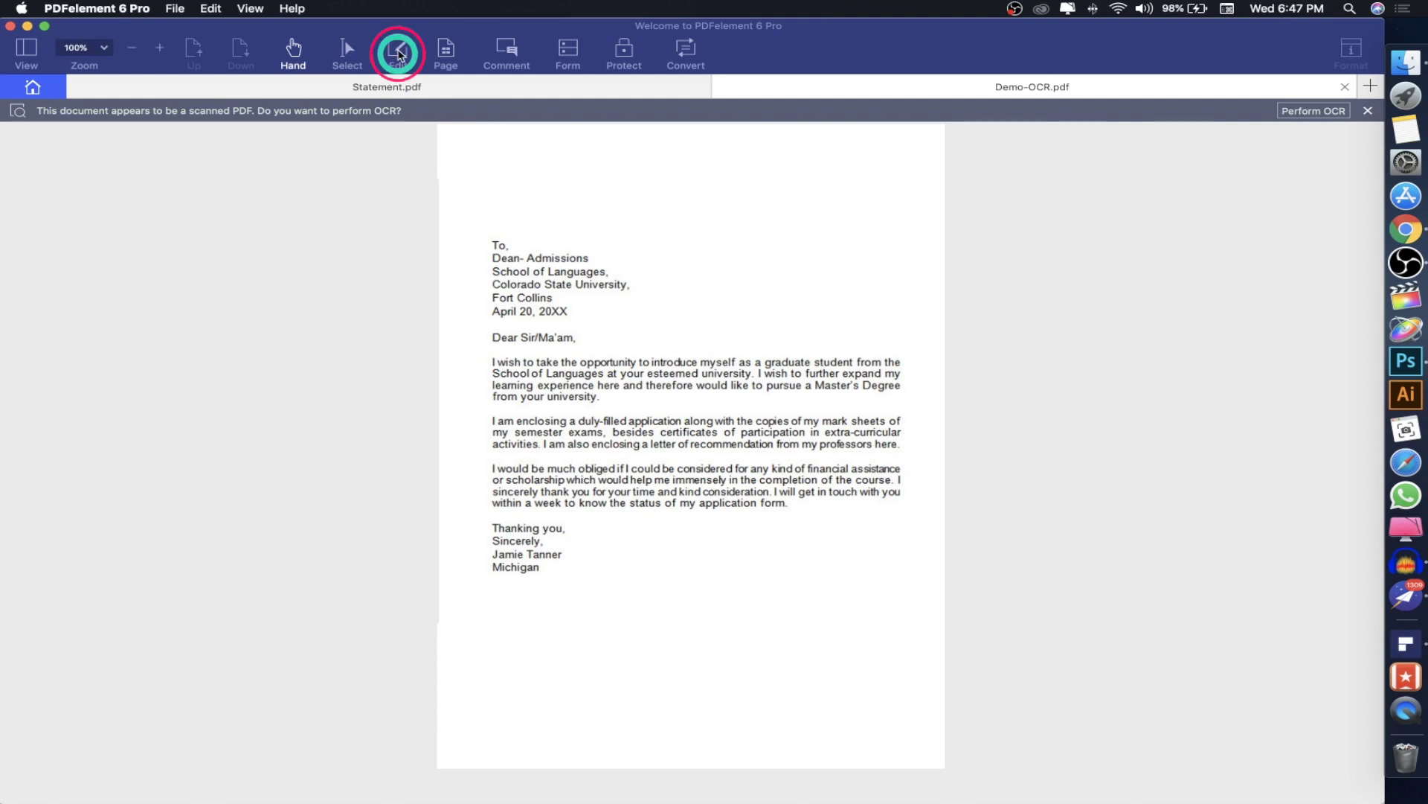
- Run English OCR on the scanned letter and save the result as Demo-OCR_OCR.pdf
{"action": "left_click", "coordinate": [562, 112]}
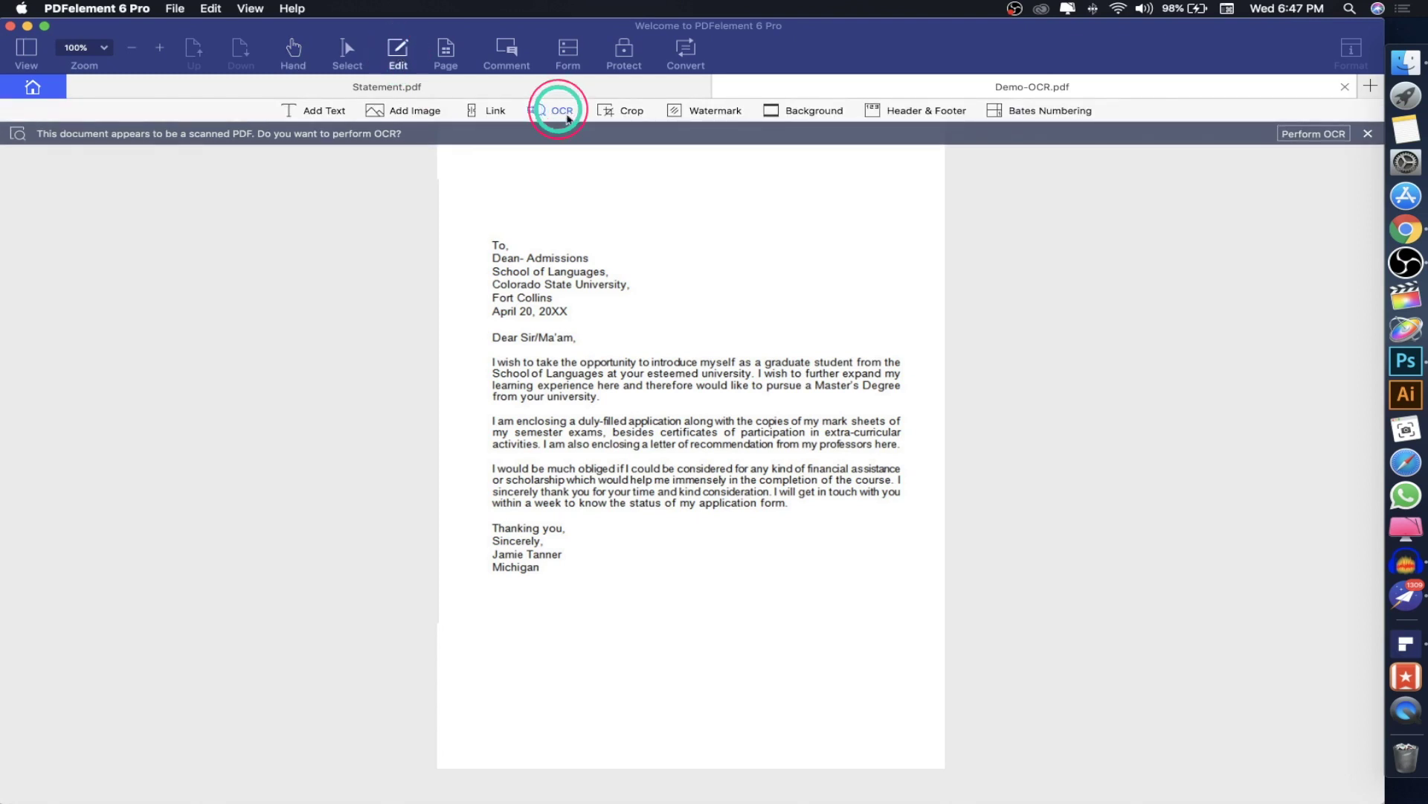
{"action": "left_click", "coordinate": [1207, 381]}
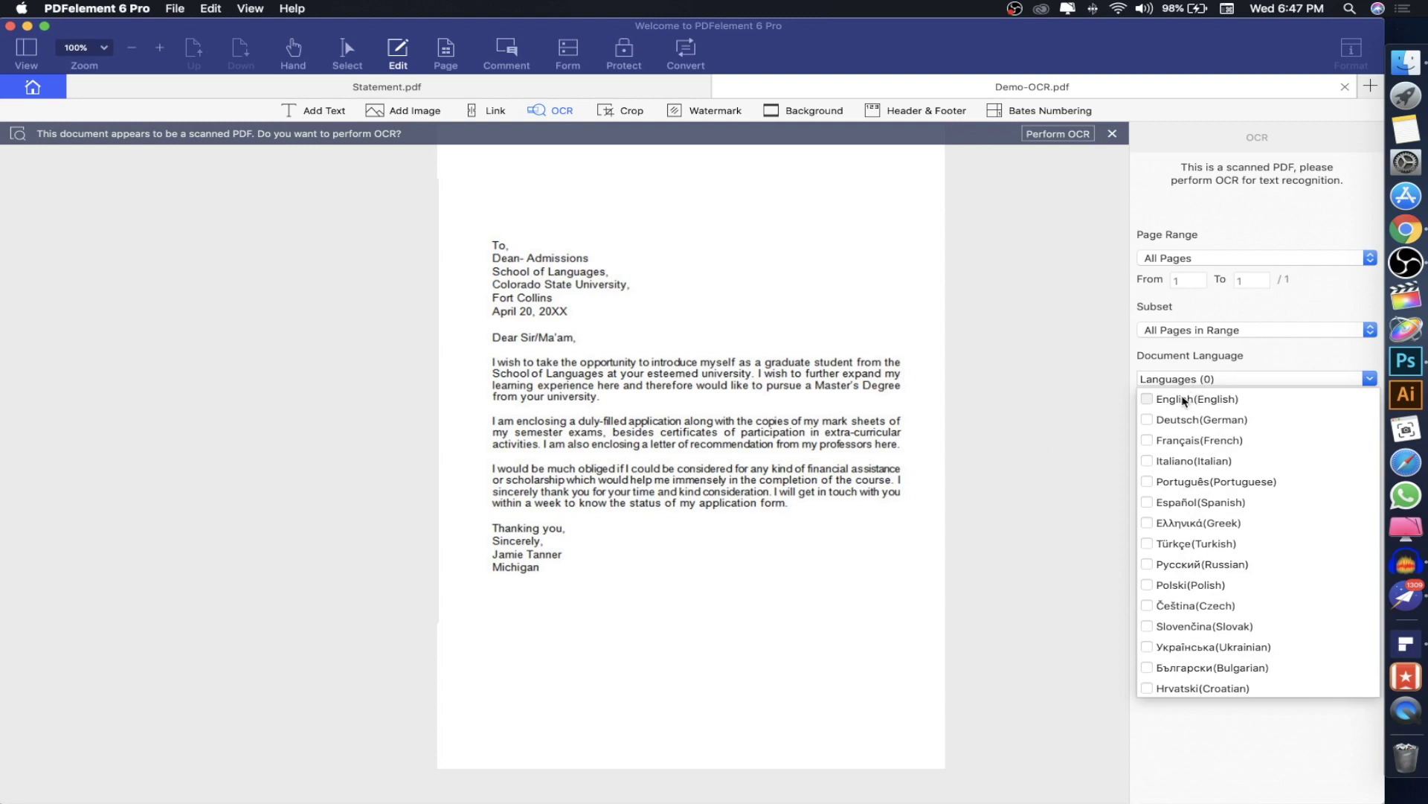
{"action": "left_click", "coordinate": [1185, 401]}
{"action": "left_click", "coordinate": [1317, 556]}
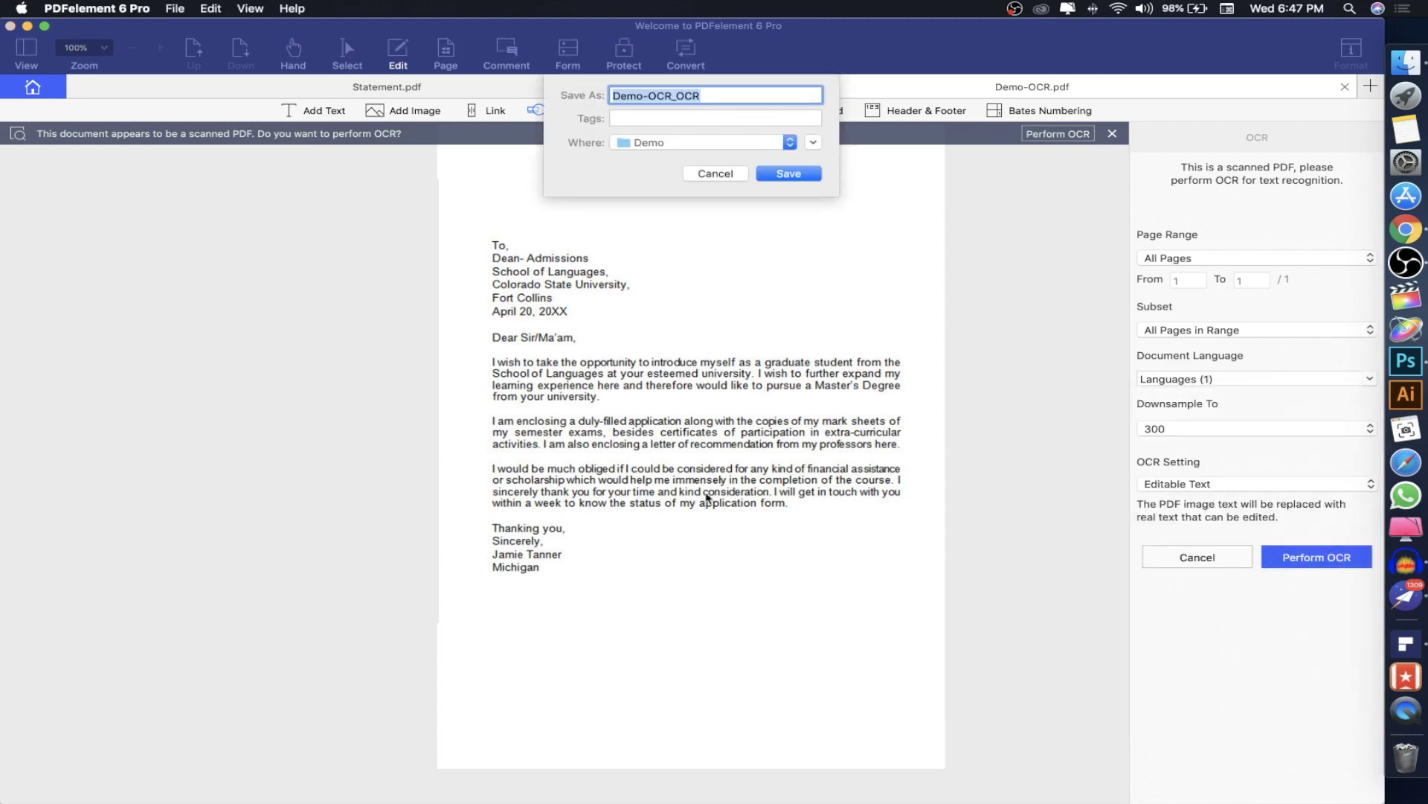
{"action": "left_click", "coordinate": [761, 172]}
{"action": "left_click", "coordinate": [827, 154]}
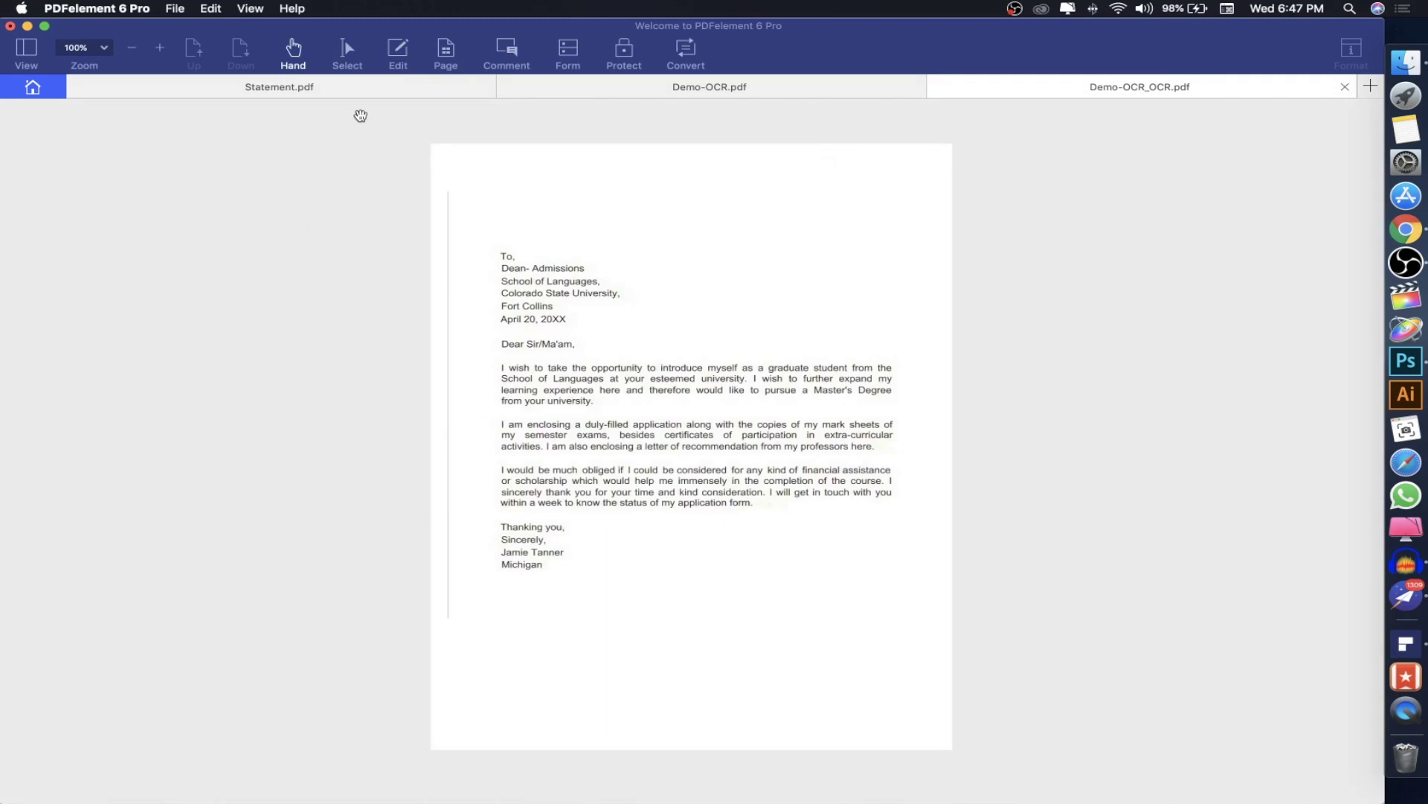
- In the letter's text block, colour the word 'opportunity' red and select further phrases
{"action": "left_click", "coordinate": [398, 52]}
{"action": "left_click", "coordinate": [571, 390]}
{"action": "double_click", "coordinate": [618, 367]}
{"action": "left_click", "coordinate": [84, 47]}
{"action": "left_click", "coordinate": [89, 242]}
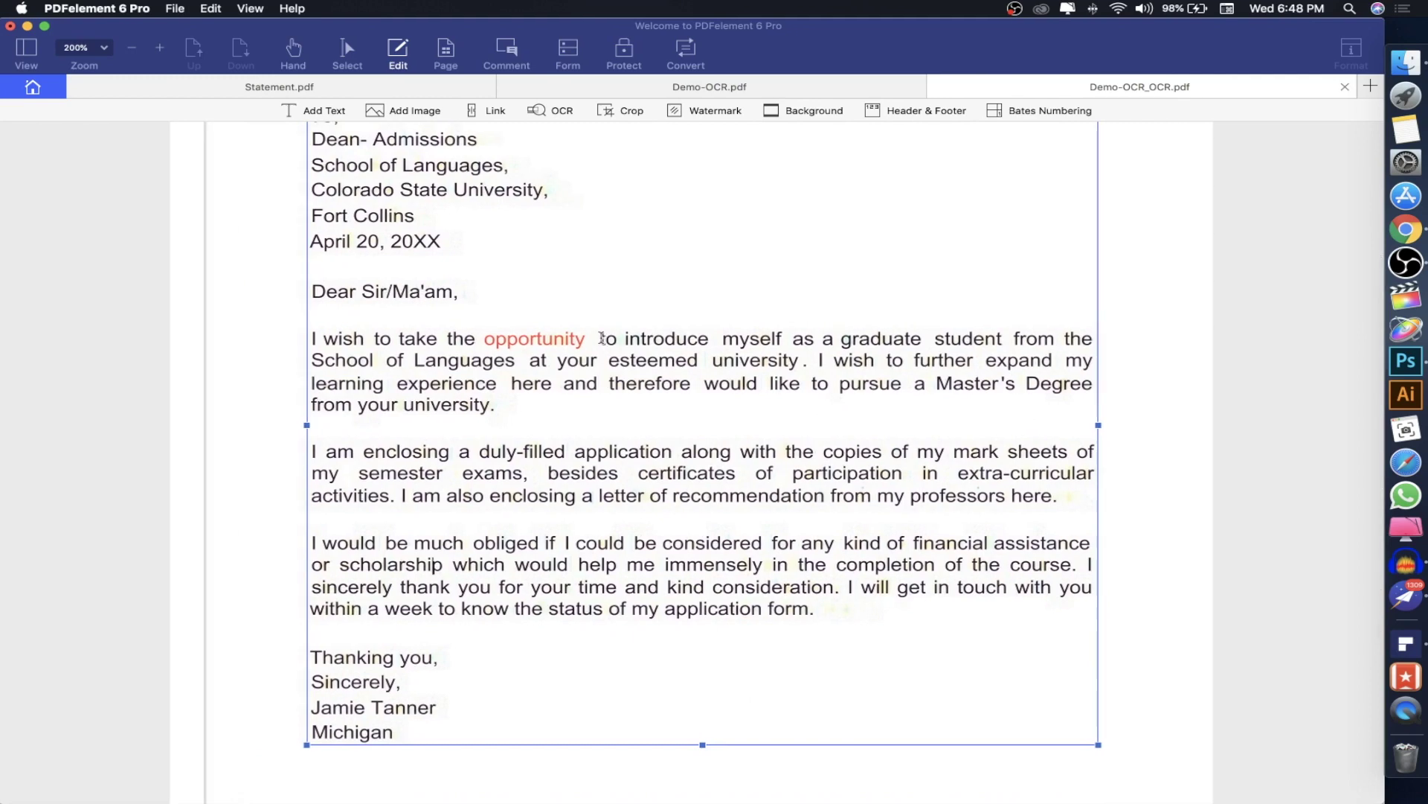
{"action": "left_click_drag", "start_coordinate": [601, 339], "coordinate": [710, 339]}
{"action": "left_click_drag", "start_coordinate": [325, 454], "coordinate": [721, 454]}
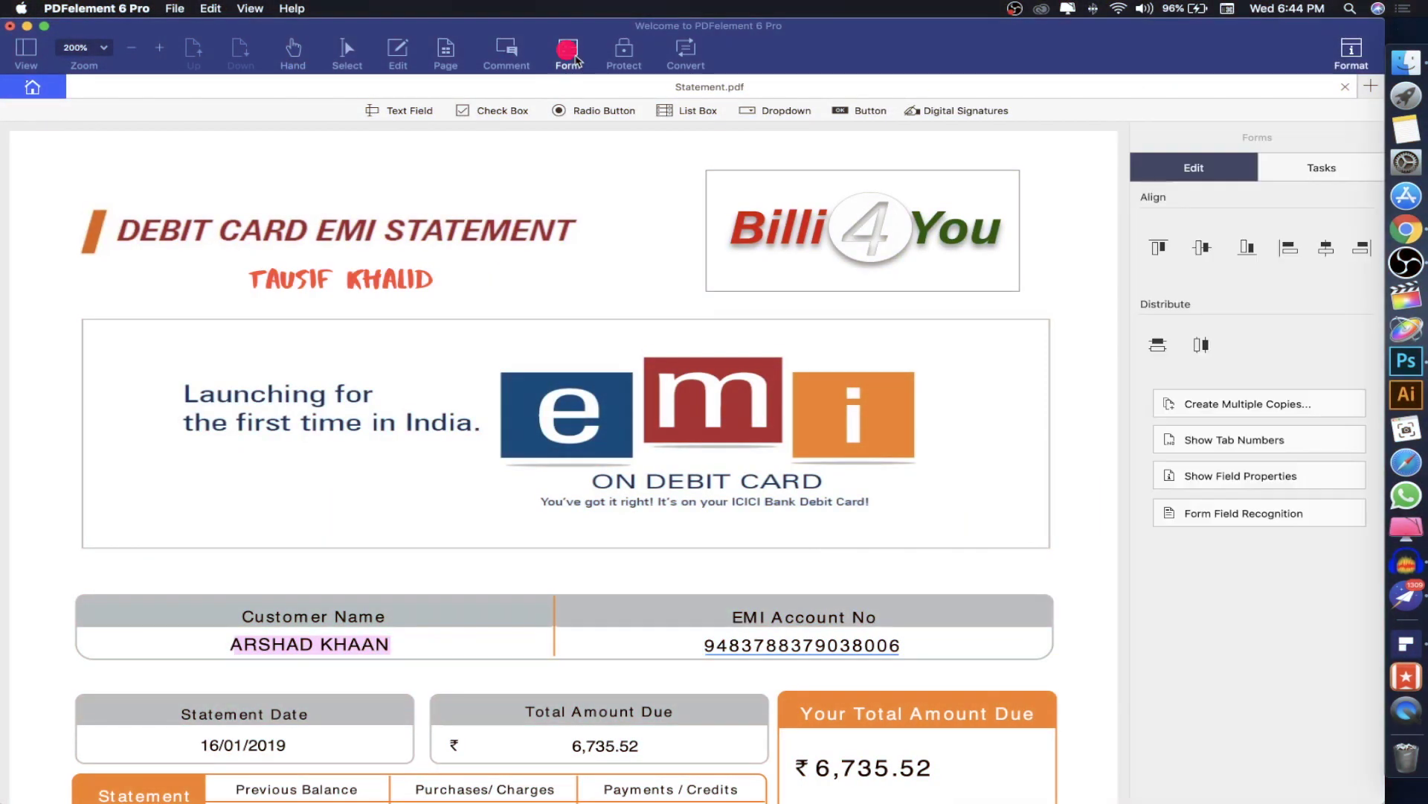
- Place two text fields, each sized to one Ref. Number cell of the transaction table
{"action": "scroll", "coordinate": [940, 596], "scroll_direction": "down", "scroll_amount": 3}
{"action": "scroll", "coordinate": [940, 595], "scroll_direction": "down", "scroll_amount": 8}
{"action": "scroll", "coordinate": [941, 600], "scroll_direction": "down", "scroll_amount": 8}
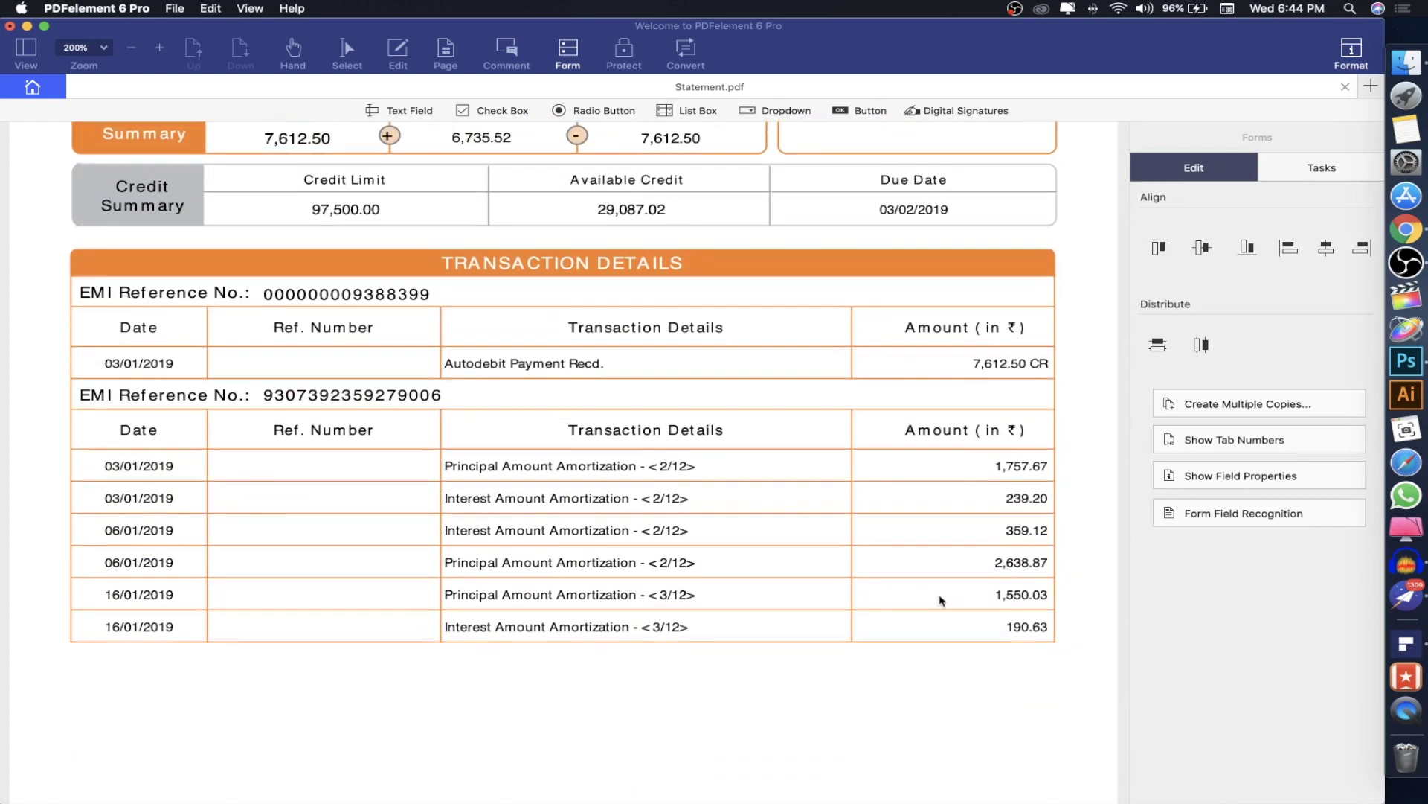
{"action": "scroll", "coordinate": [941, 600], "scroll_direction": "down", "scroll_amount": 1}
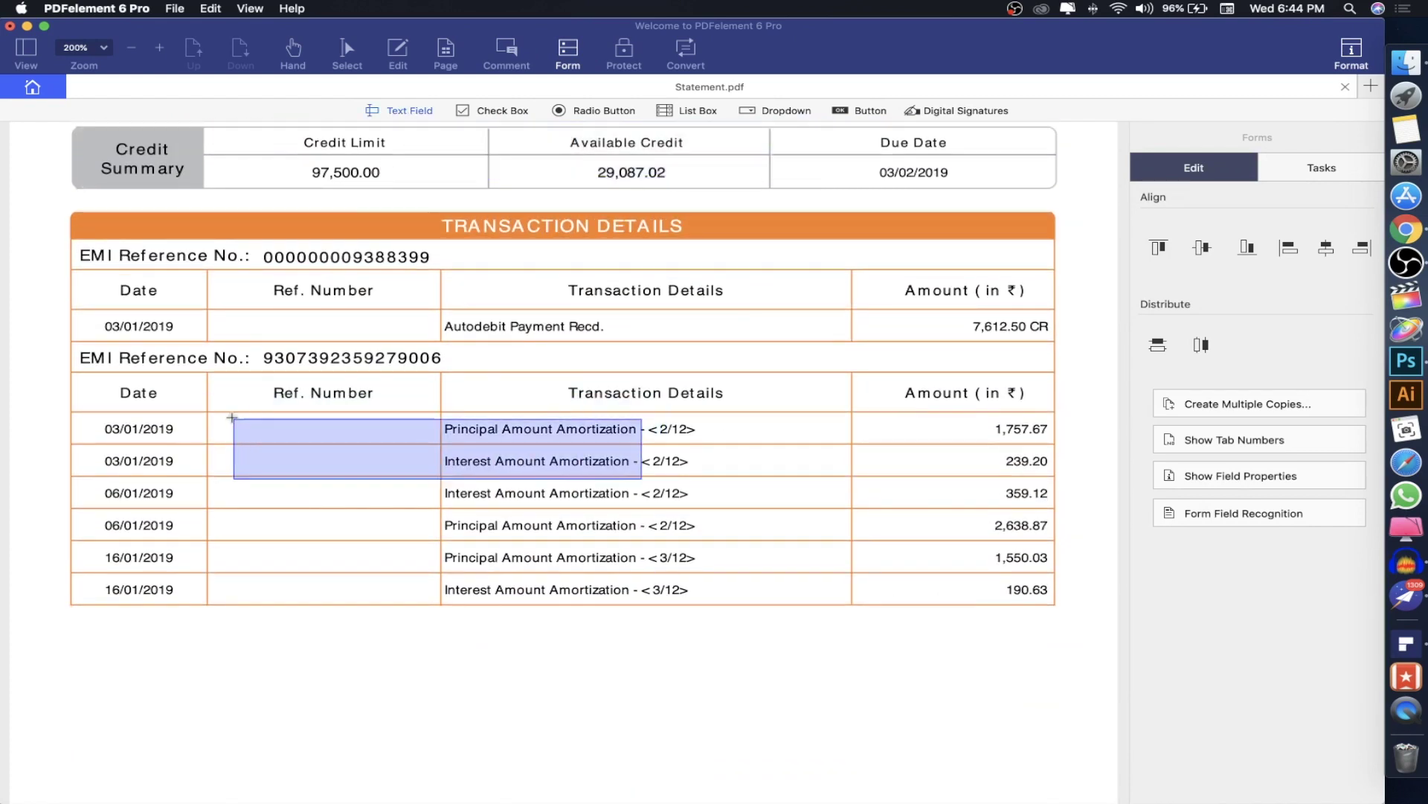
{"action": "left_click", "coordinate": [216, 414]}
{"action": "left_click", "coordinate": [215, 480]}
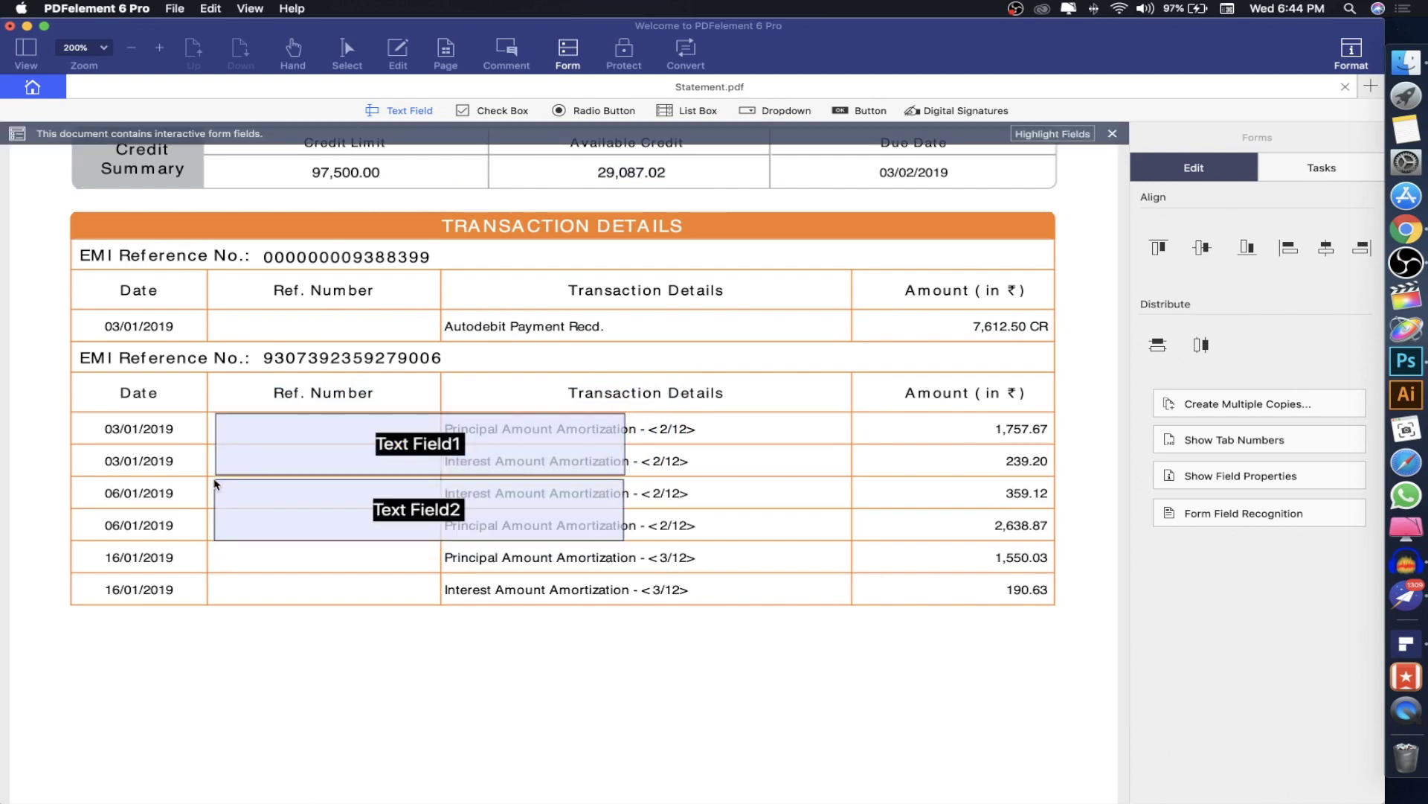
{"action": "left_click_drag", "start_coordinate": [624, 474], "coordinate": [436, 443]}
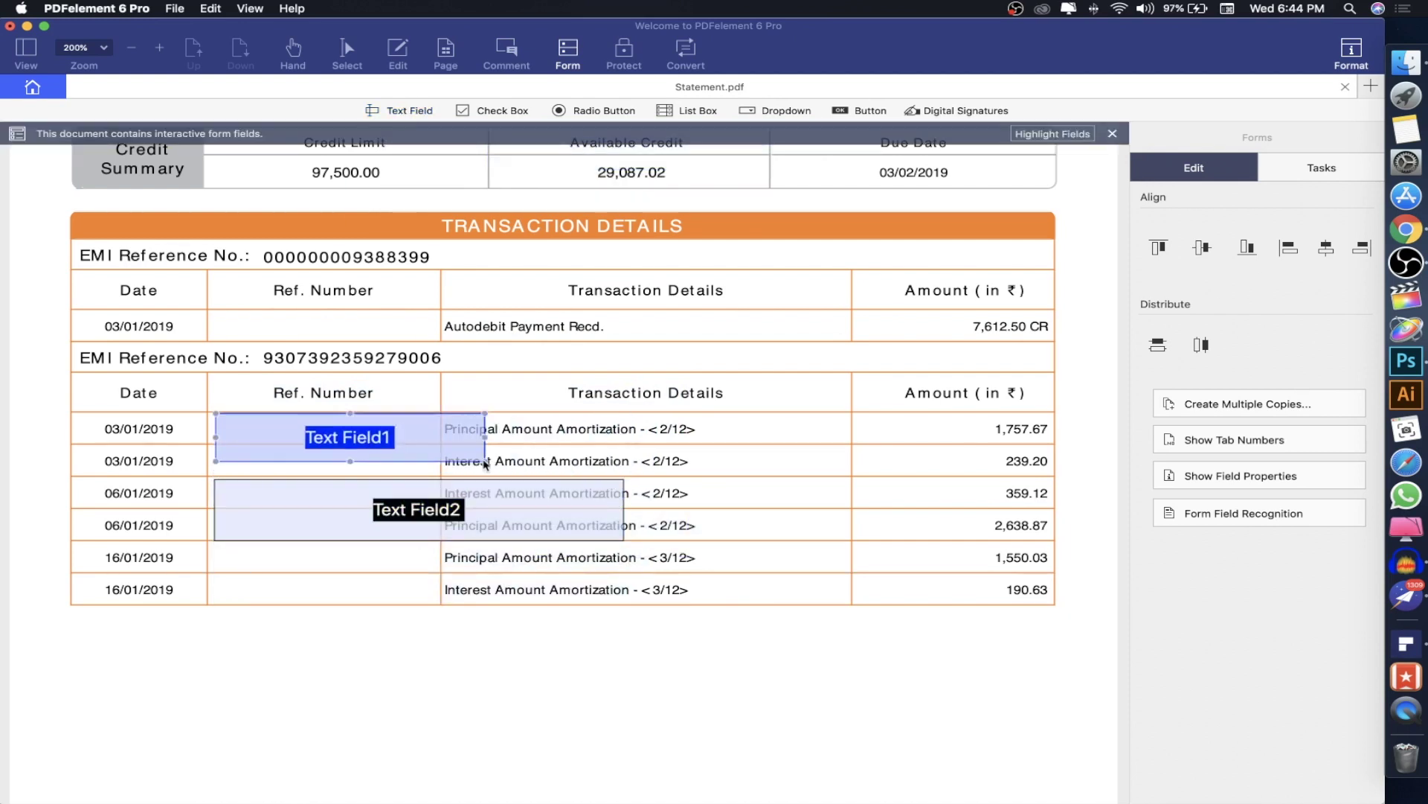
{"action": "left_click", "coordinate": [625, 541]}
{"action": "left_click_drag", "start_coordinate": [625, 542], "coordinate": [438, 507]}
- Name both text fields Amount and add a check box beside the first transaction
{"action": "double_click", "coordinate": [325, 428]}
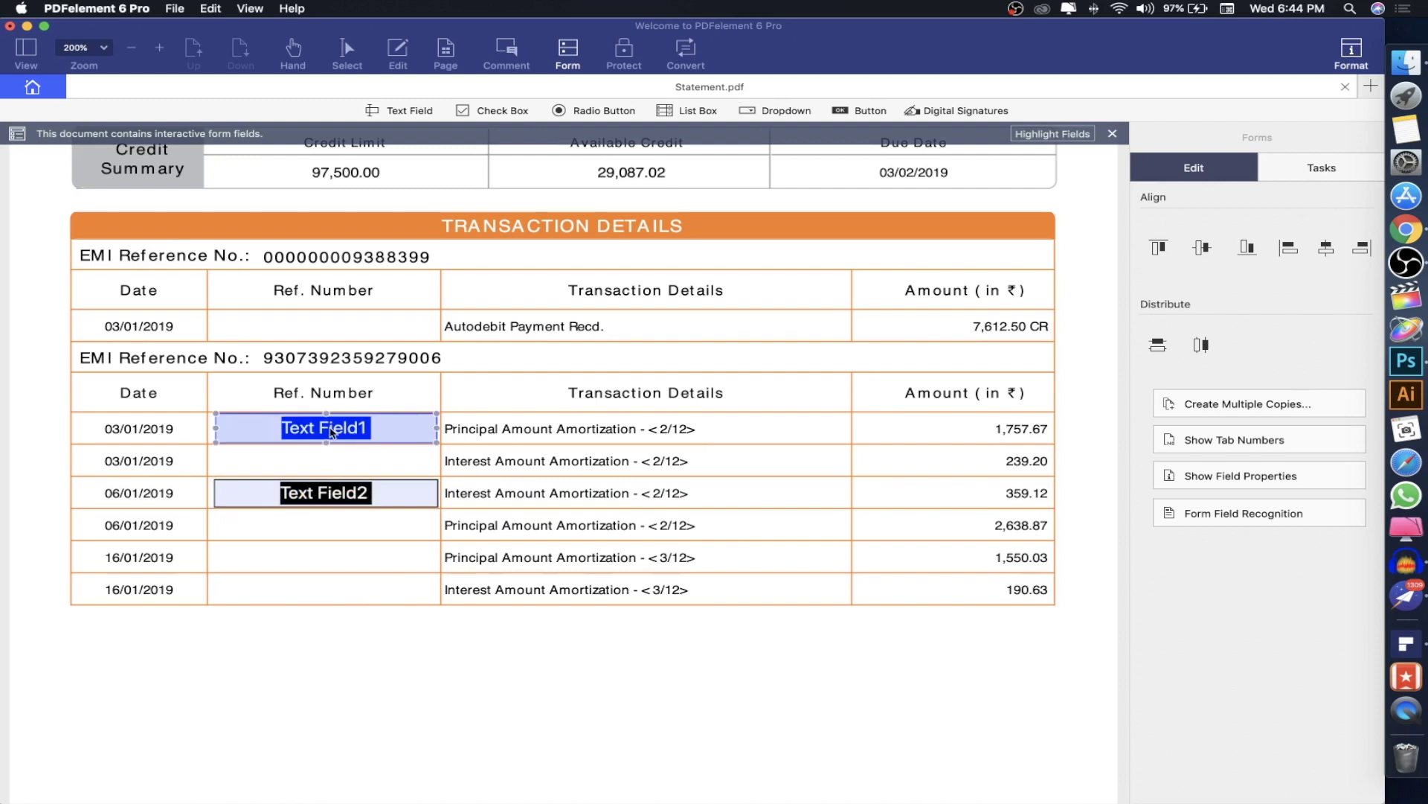
{"action": "type", "text": "Amount"}
{"action": "left_click", "coordinate": [902, 472]}
{"action": "type", "text": "Amount"}
{"action": "double_click", "coordinate": [325, 492]}
{"action": "type", "text": "Am"}
{"action": "left_click", "coordinate": [918, 470]}
{"action": "left_click", "coordinate": [492, 110]}
{"action": "mouse_move", "coordinate": [716, 414]}
{"action": "left_mouse_down"}
{"action": "mouse_move", "coordinate": [776, 468]}
{"action": "mouse_move", "coordinate": [750, 445]}
{"action": "mouse_move", "coordinate": [782, 522]}
{"action": "mouse_move", "coordinate": [750, 474]}
{"action": "left_mouse_up"}
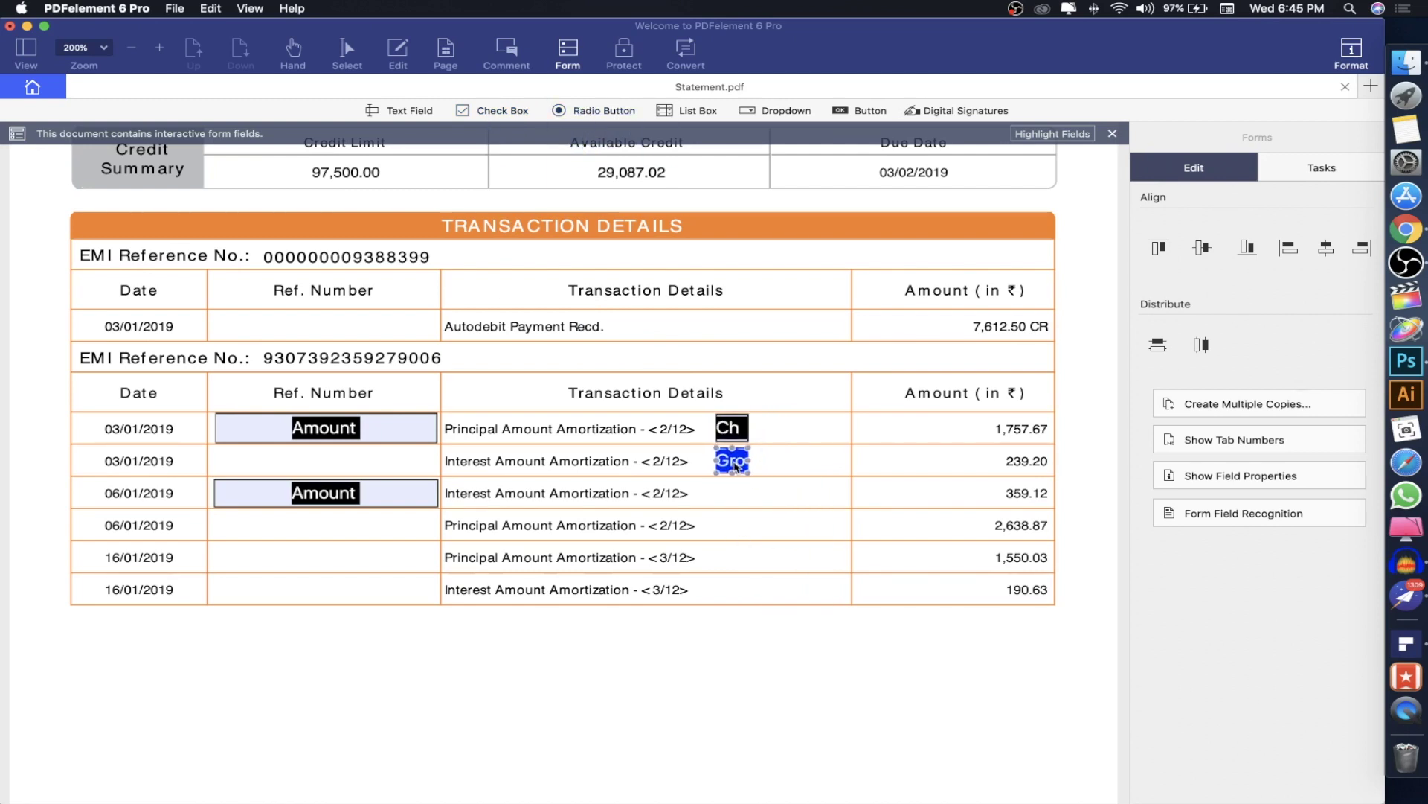
- Test the form: fill the Amount field with $25555, tick the check box, select the radio button
{"action": "left_click", "coordinate": [398, 49]}
{"action": "left_click", "coordinate": [316, 434]}
{"action": "type", "text": "$25555"}
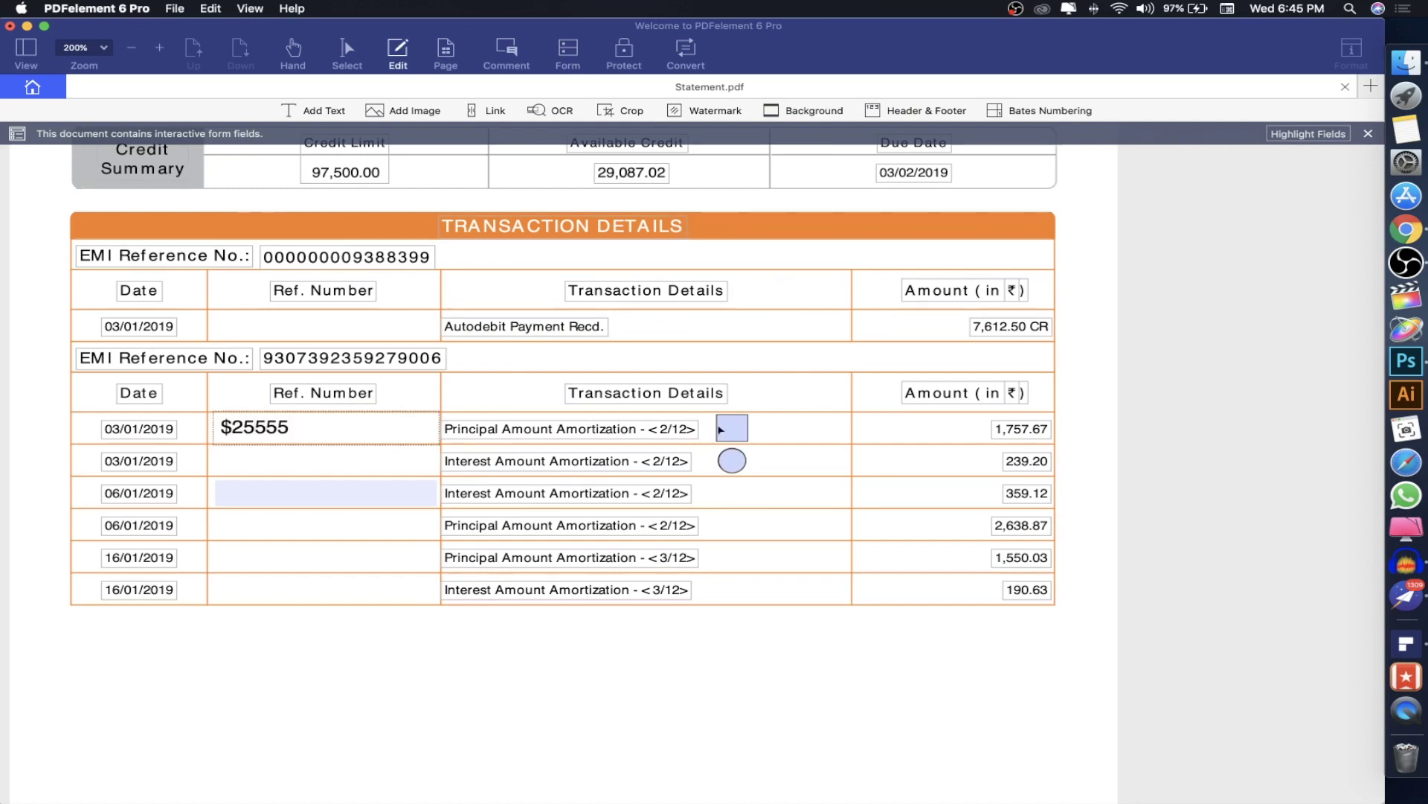
{"action": "left_click", "coordinate": [721, 430]}
{"action": "left_click", "coordinate": [733, 461]}
{"action": "scroll", "coordinate": [746, 529], "scroll_direction": "up", "scroll_amount": 2}
{"action": "scroll", "coordinate": [747, 529], "scroll_direction": "left", "scroll_amount": 3}
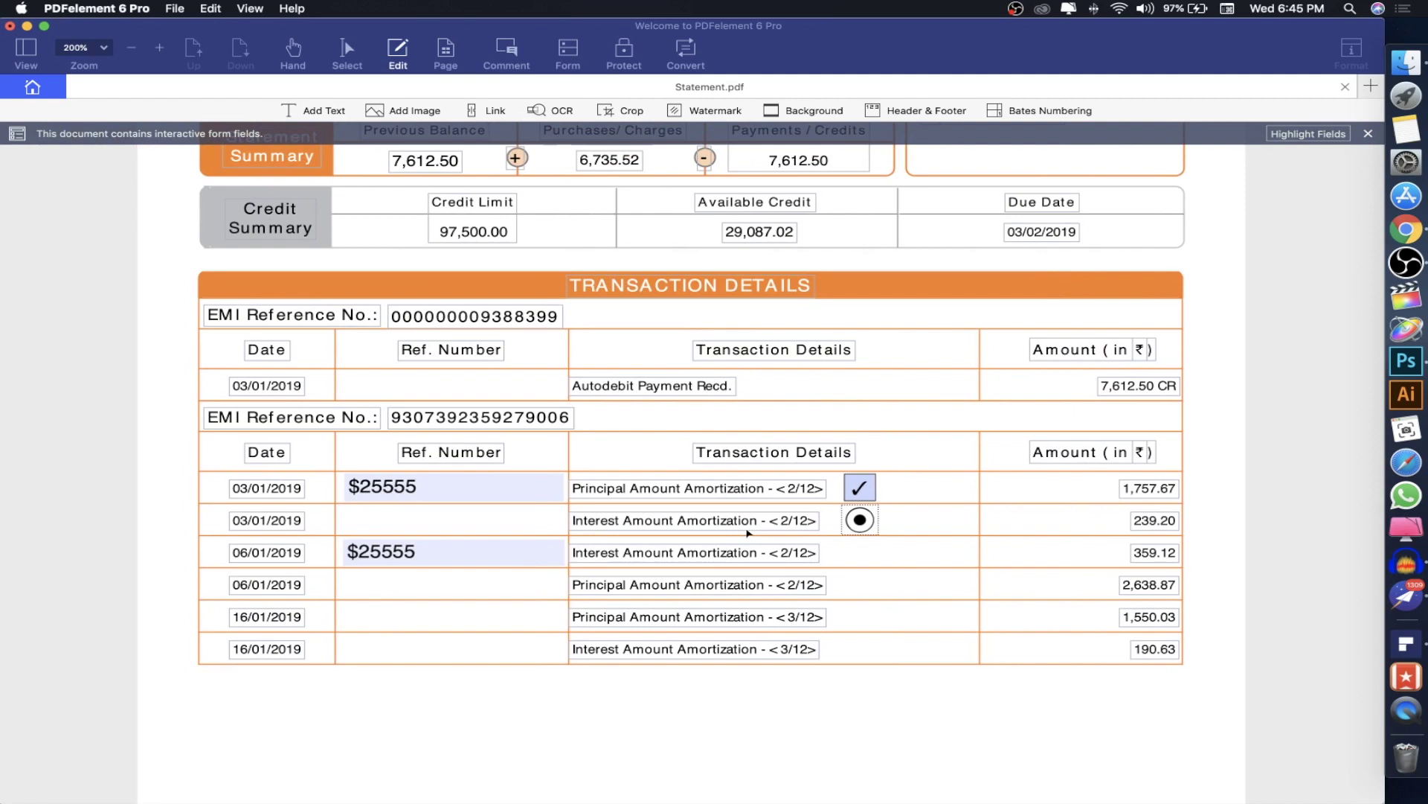
{"action": "scroll", "coordinate": [748, 532], "scroll_direction": "up", "scroll_amount": 5}
{"action": "left_click", "coordinate": [625, 52]}
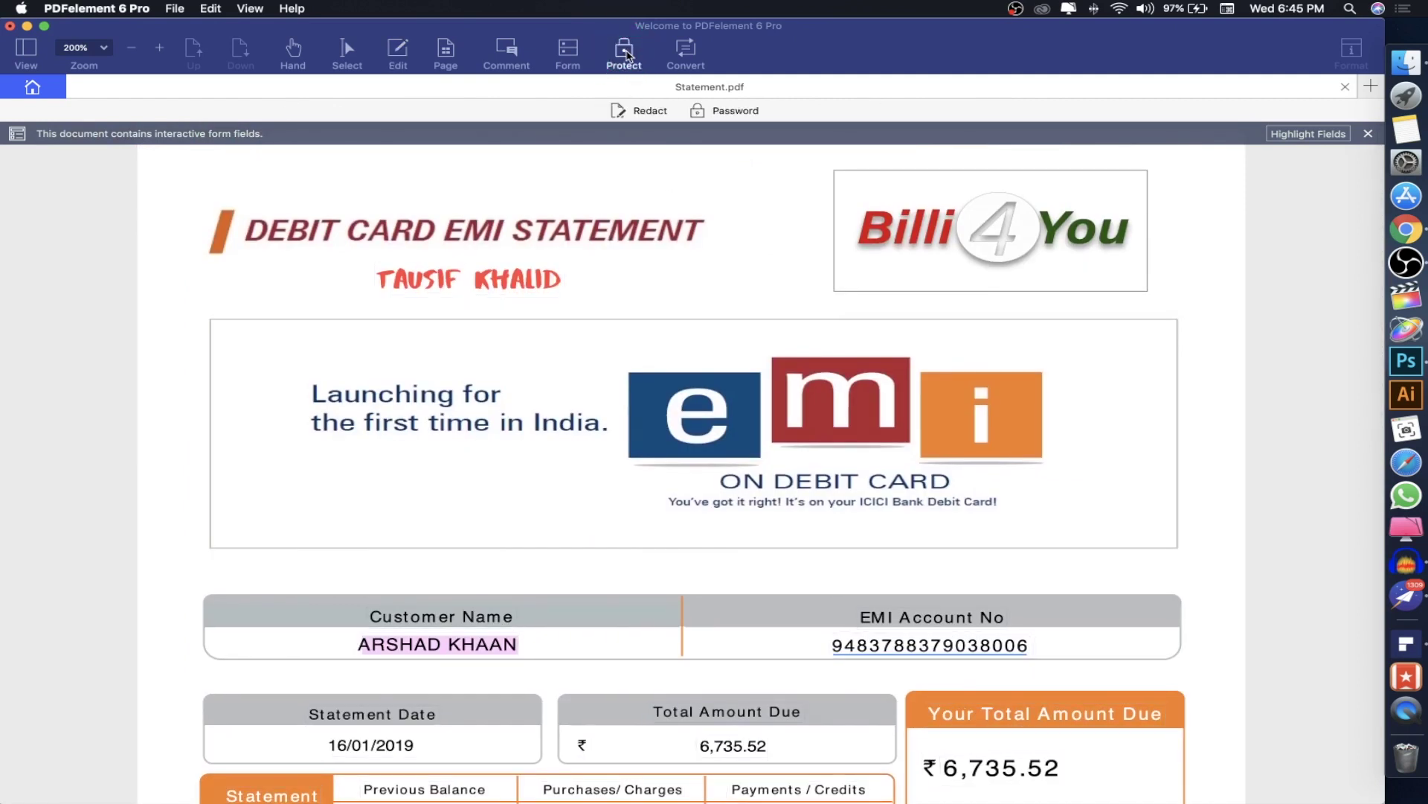
- Encrypt Statement.pdf with a password and require it to open the document
{"action": "left_click", "coordinate": [727, 111]}
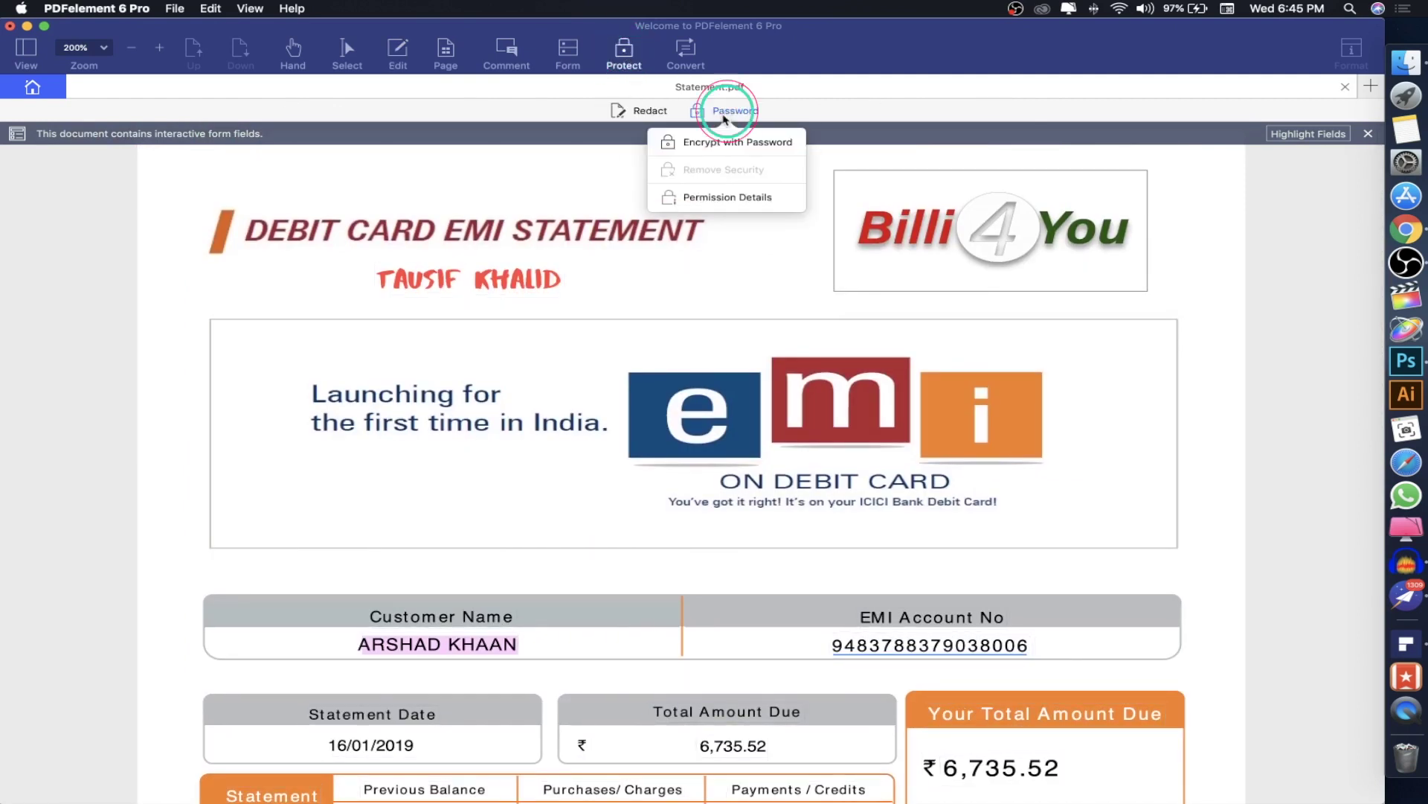
{"action": "left_click", "coordinate": [721, 140]}
{"action": "left_click", "coordinate": [499, 168]}
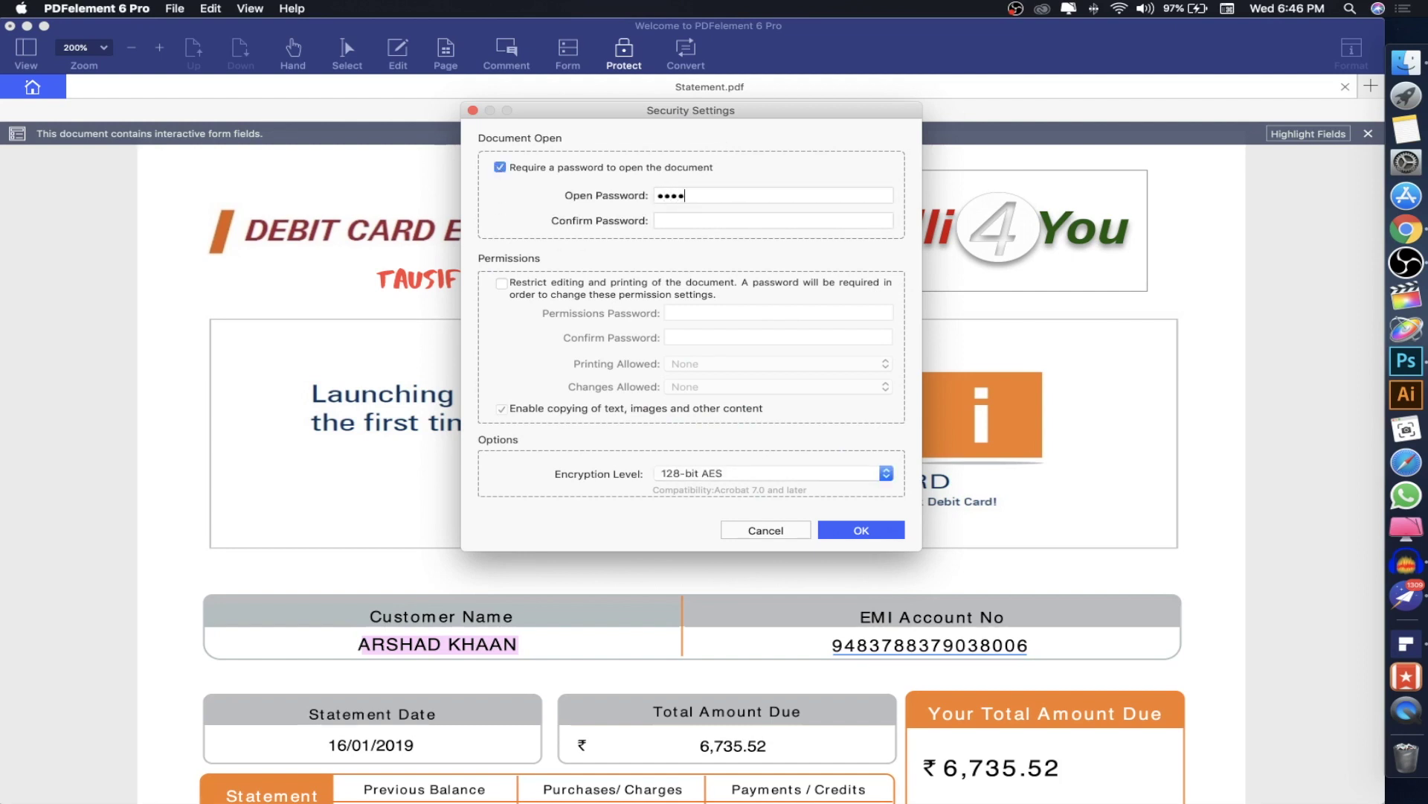